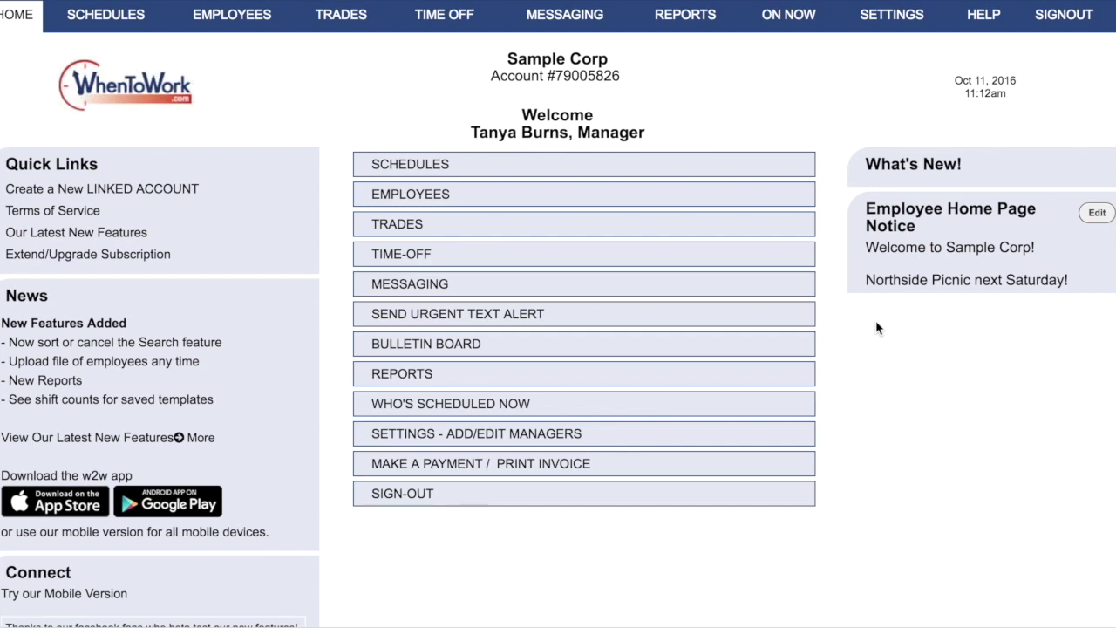
# Open the published schedule and review the existing positions in the Add / Edit Positions window, closing it without changes
pyautogui.click(739, 172)
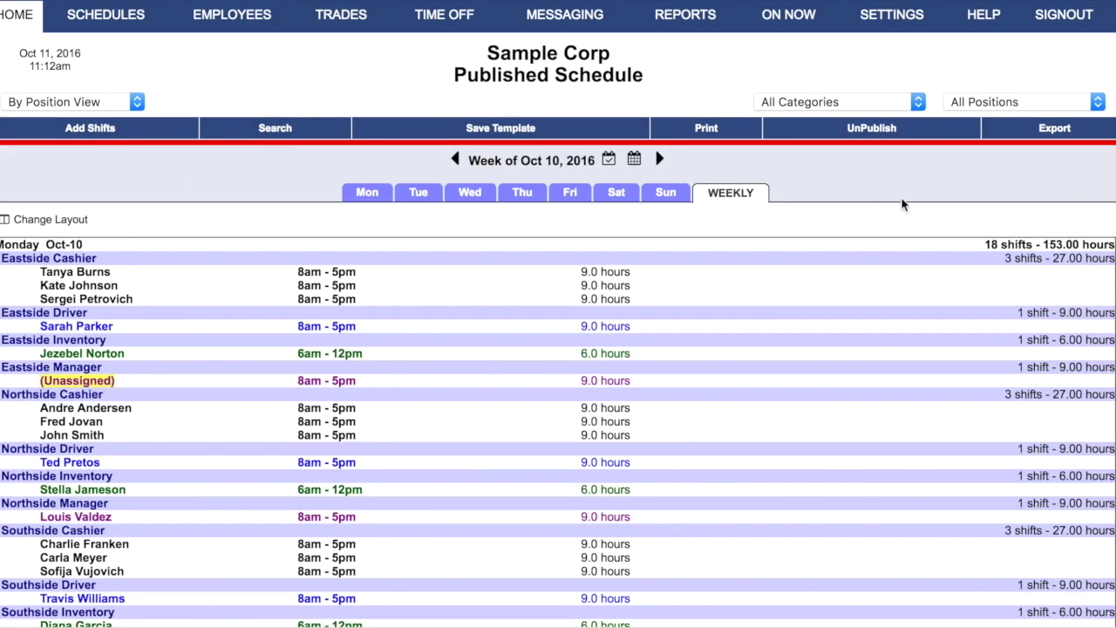
pyautogui.click(1099, 102)
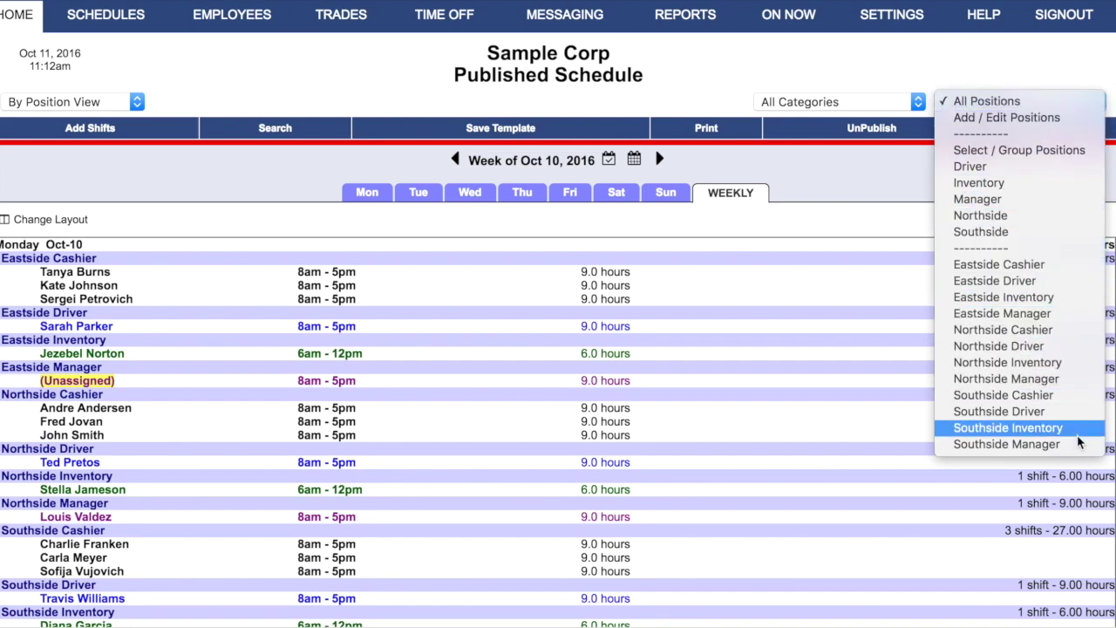
pyautogui.click(1064, 122)
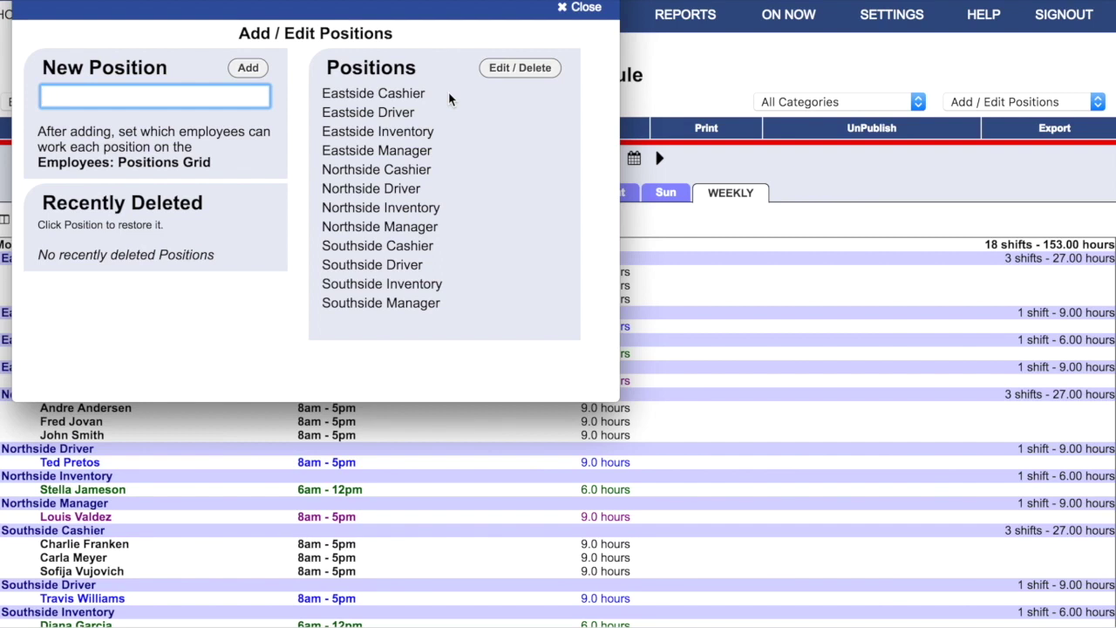
pyautogui.click(585, 8)
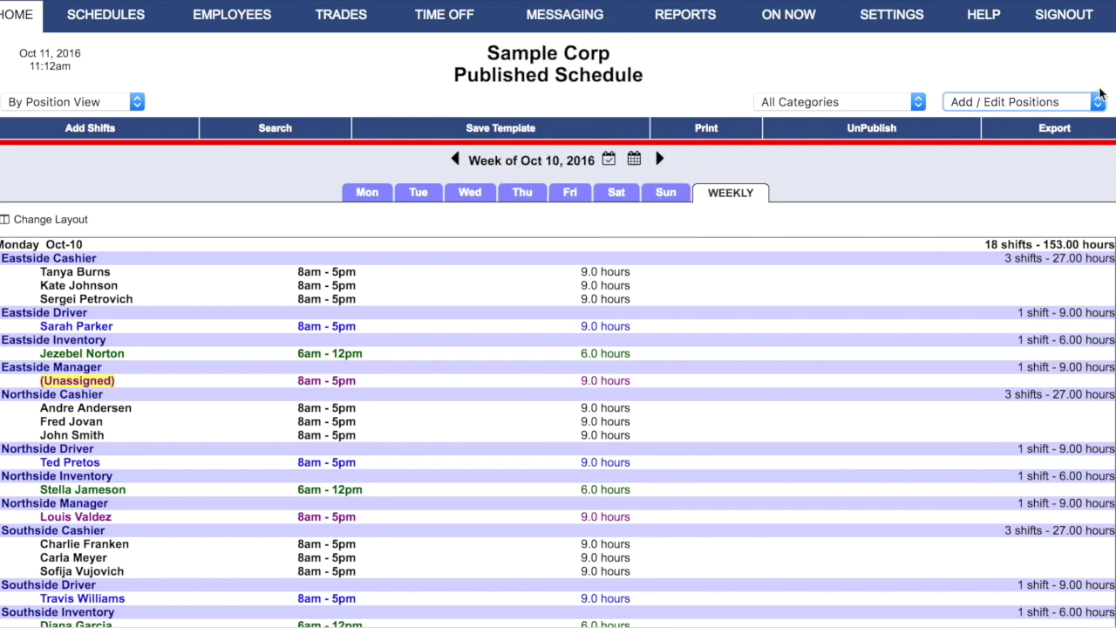
# Create a position group named Eastside containing Eastside Cashier, Eastside Driver, Eastside Inventory and Eastside Manager
pyautogui.click(1098, 102)
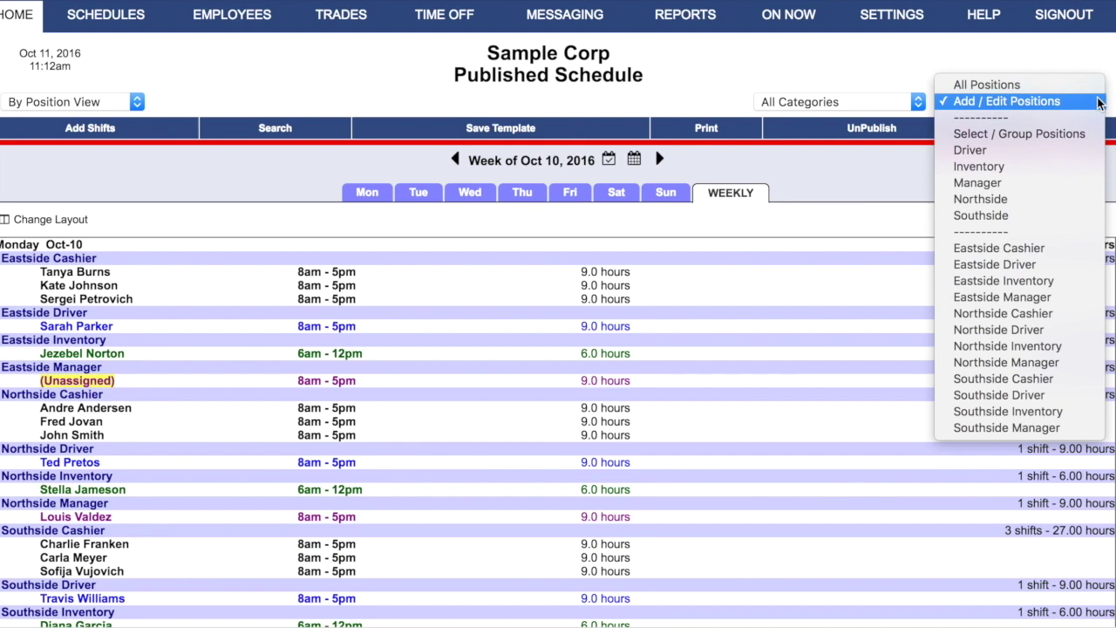
pyautogui.click(1088, 135)
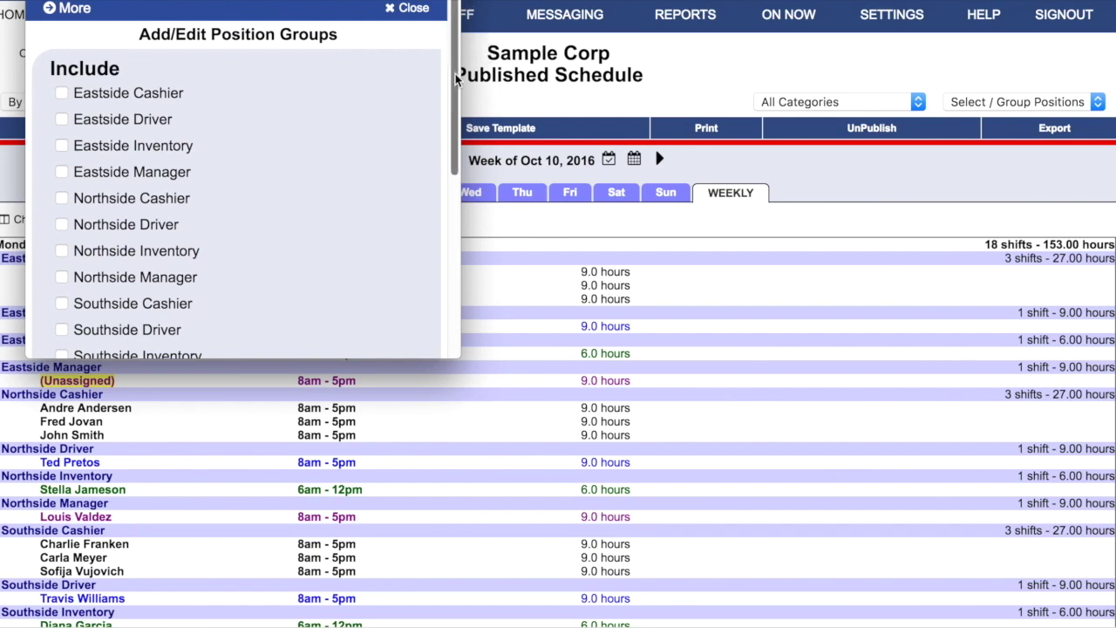
pyautogui.moveTo(454, 79); pyautogui.dragTo(454, 87)
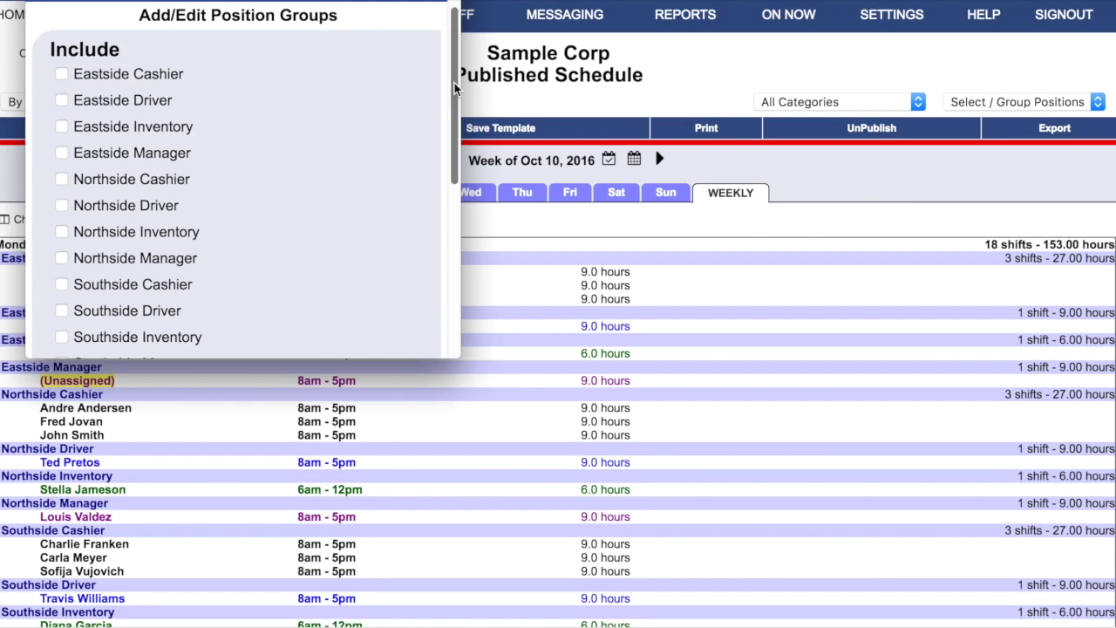
pyautogui.click(61, 74)
pyautogui.click(61, 100)
pyautogui.click(61, 126)
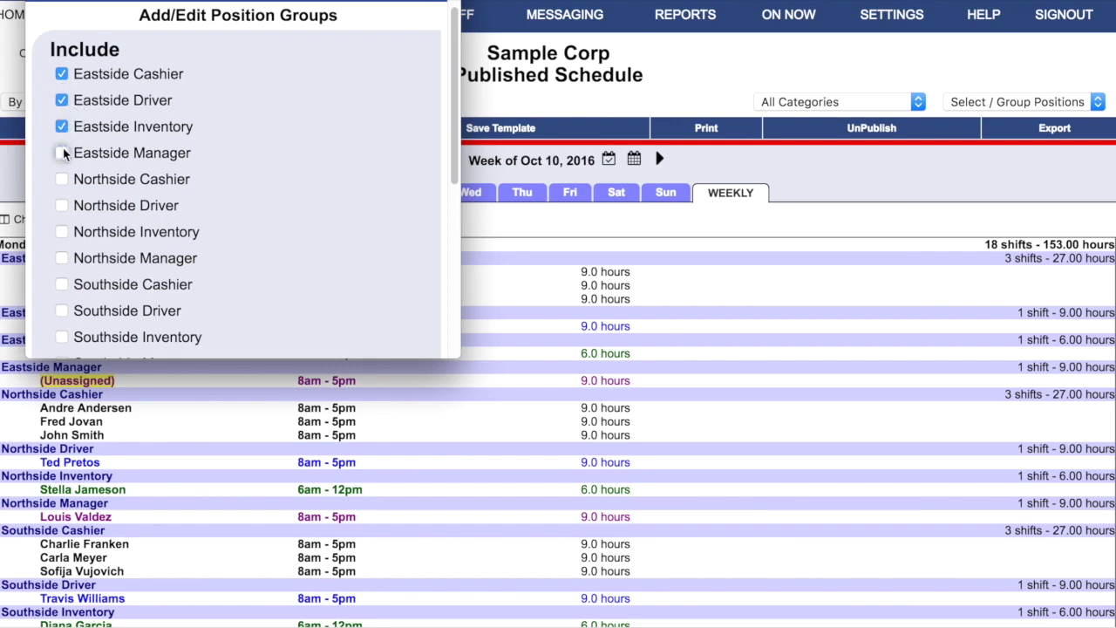
pyautogui.click(63, 152)
pyautogui.moveTo(451, 166); pyautogui.dragTo(452, 238)
pyautogui.click(237, 247)
pyautogui.write('Eas')
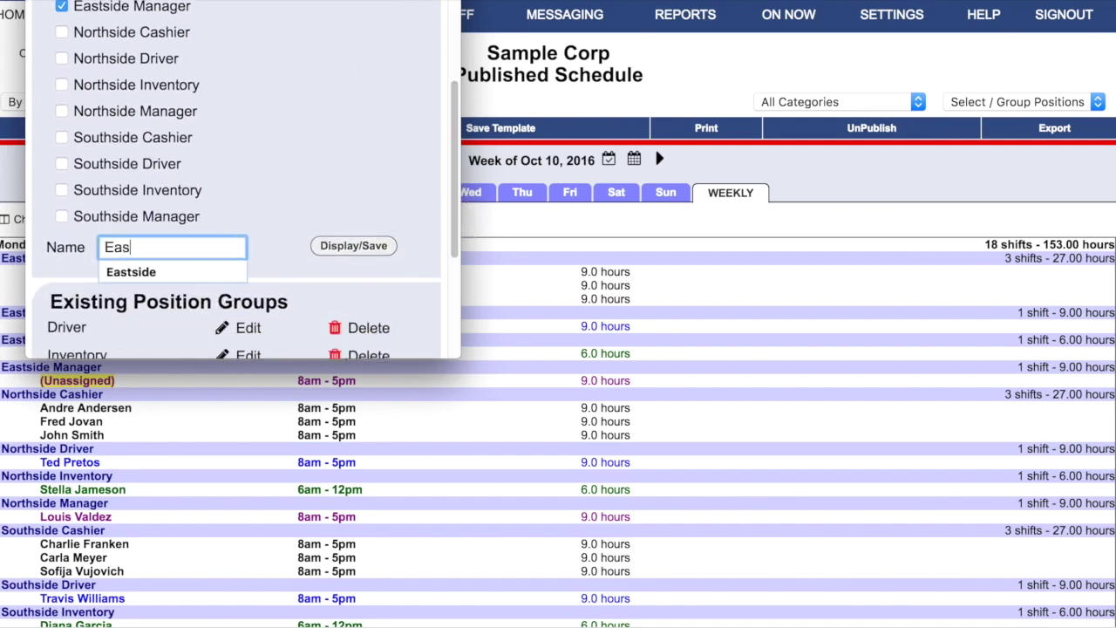
pyautogui.write('tside')
pyautogui.click(345, 247)
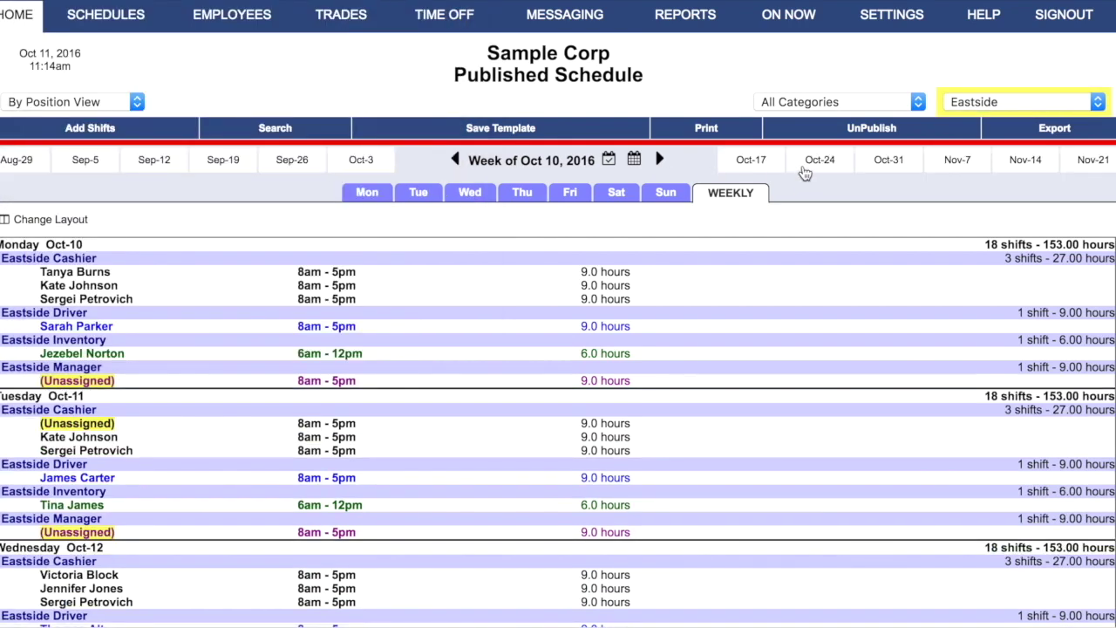
# Filter the weekly schedule by the Northside group and the Southside group, ending on All Positions
pyautogui.click(1003, 108)
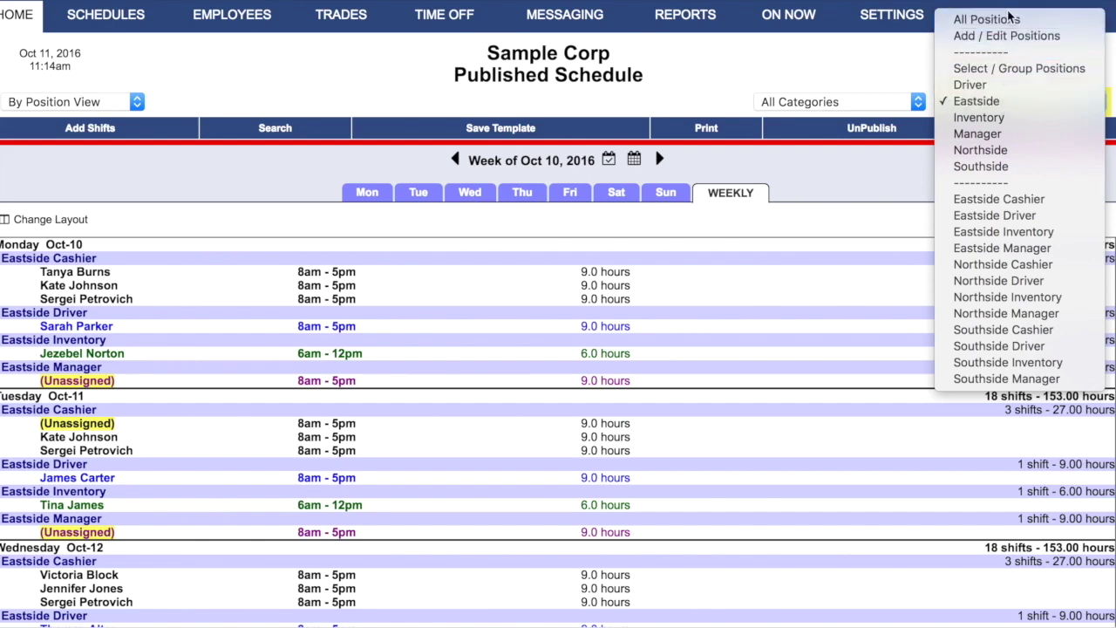
pyautogui.click(1019, 151)
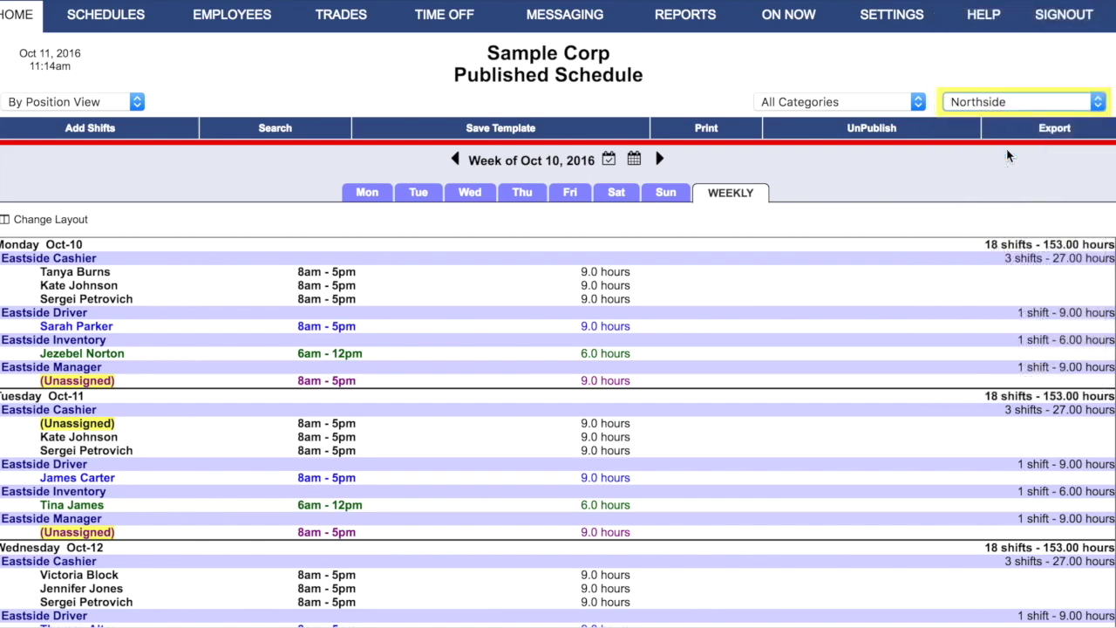
pyautogui.click(1019, 107)
pyautogui.click(1017, 123)
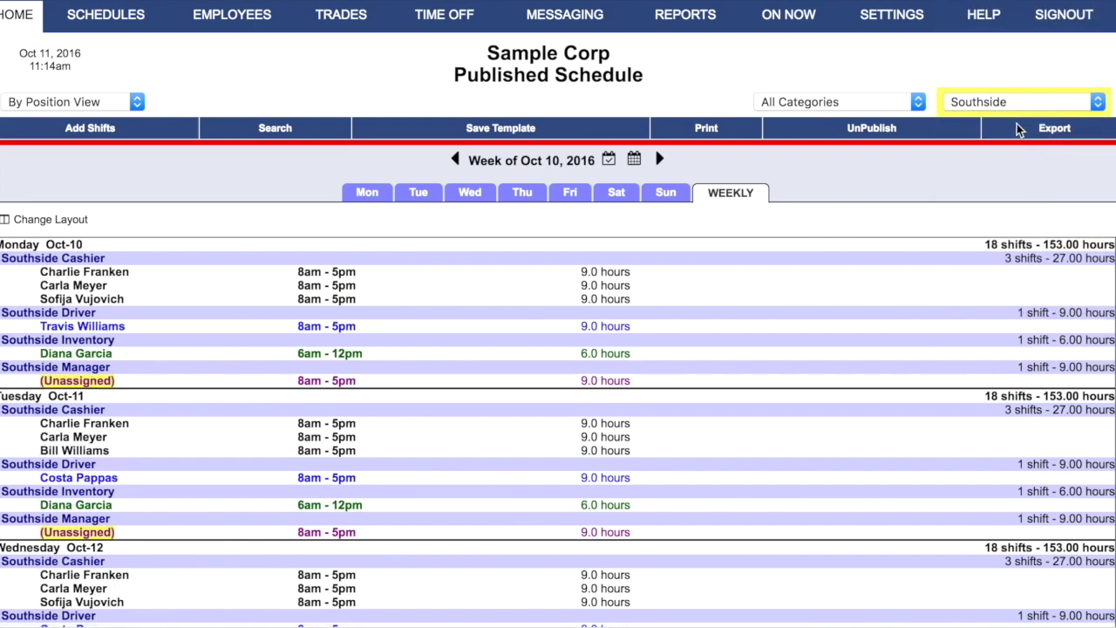
pyautogui.click(1019, 108)
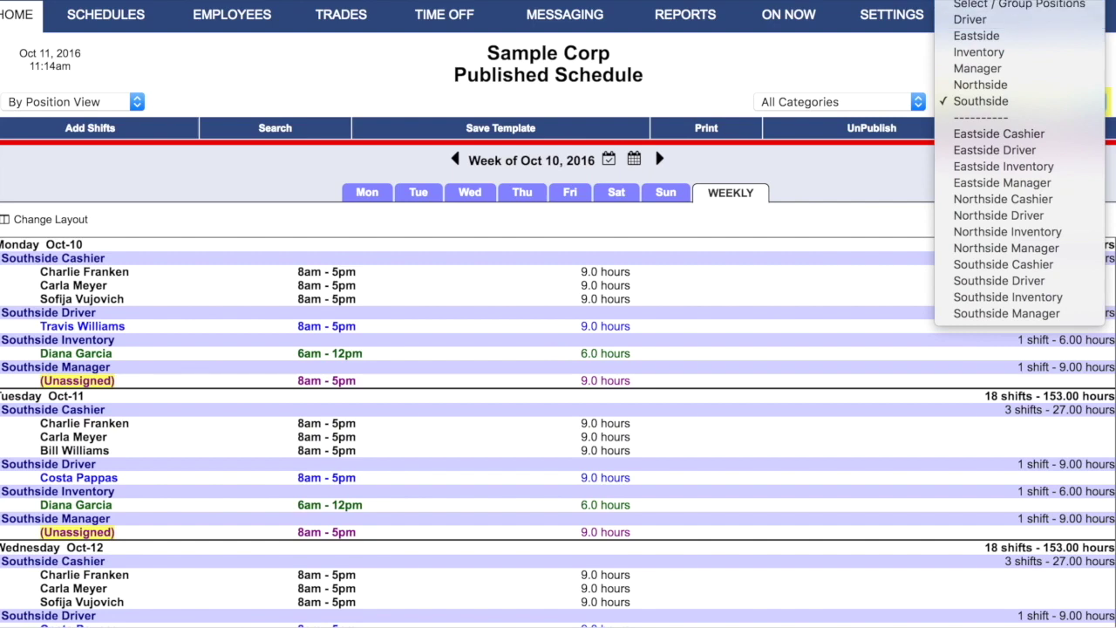
pyautogui.click(985, 18)
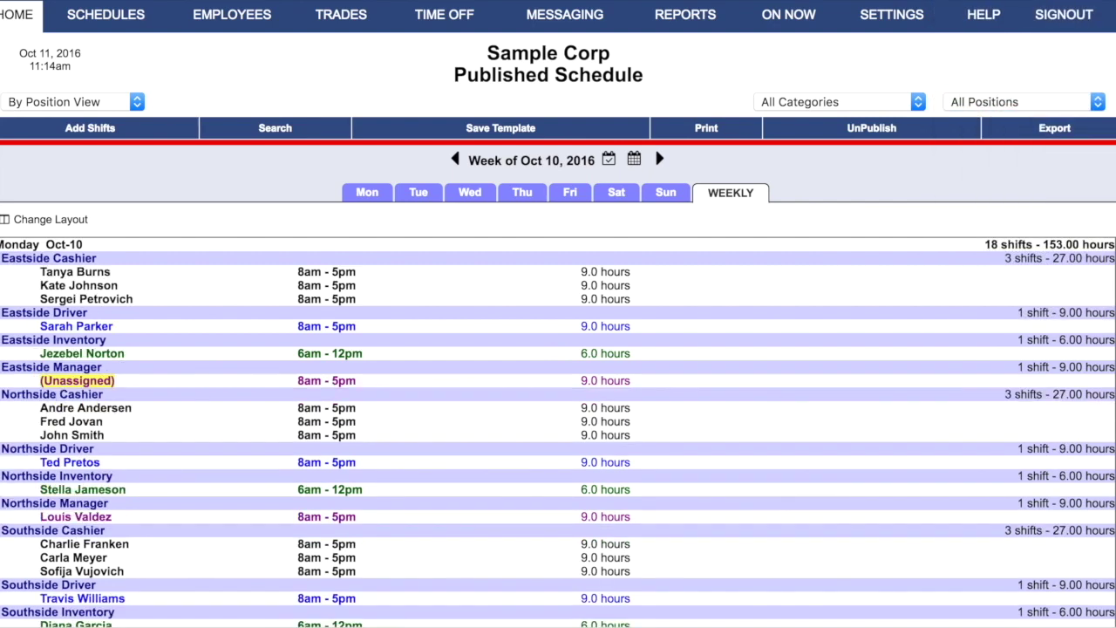
# Create a position group named Cashier containing Eastside Cashier, Northside Cashier and Southside Cashier
pyautogui.click(1099, 104)
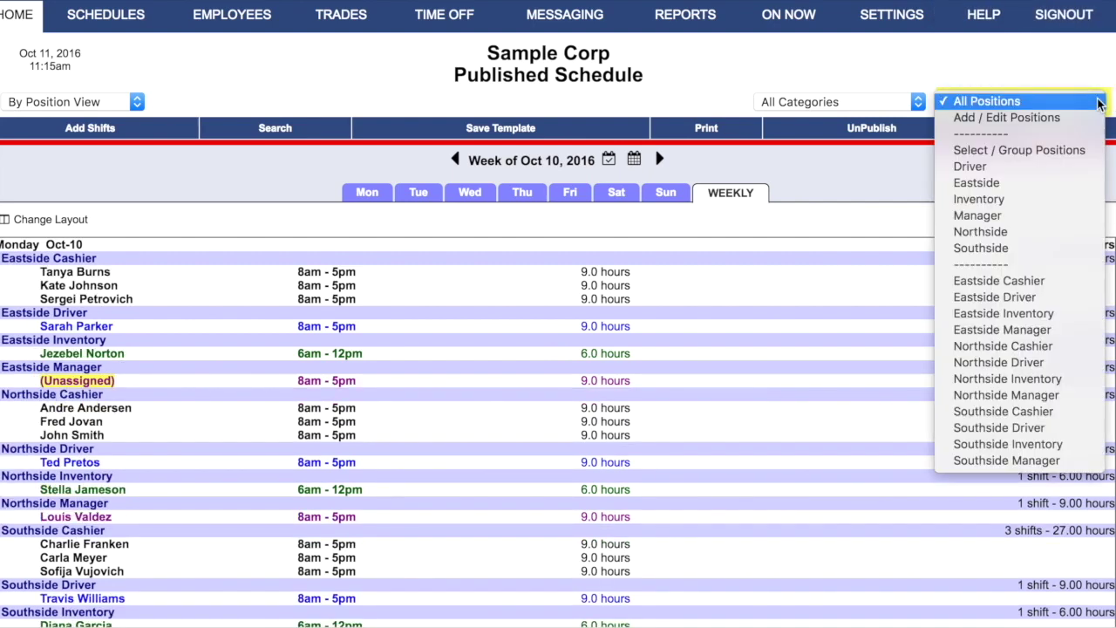
pyautogui.click(1087, 153)
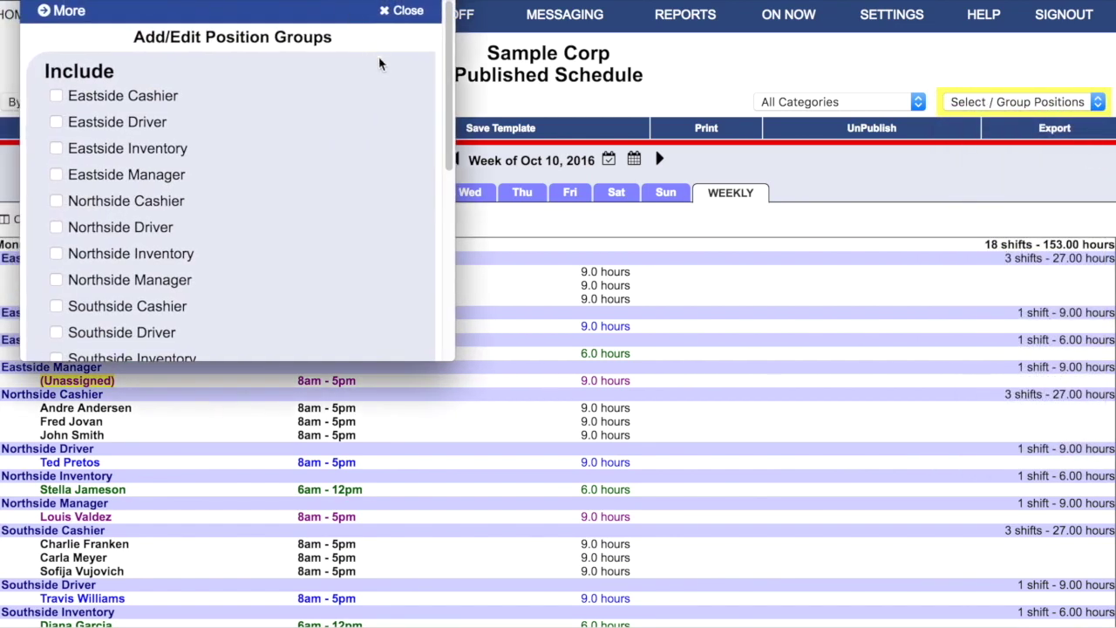
pyautogui.click(57, 98)
pyautogui.click(56, 201)
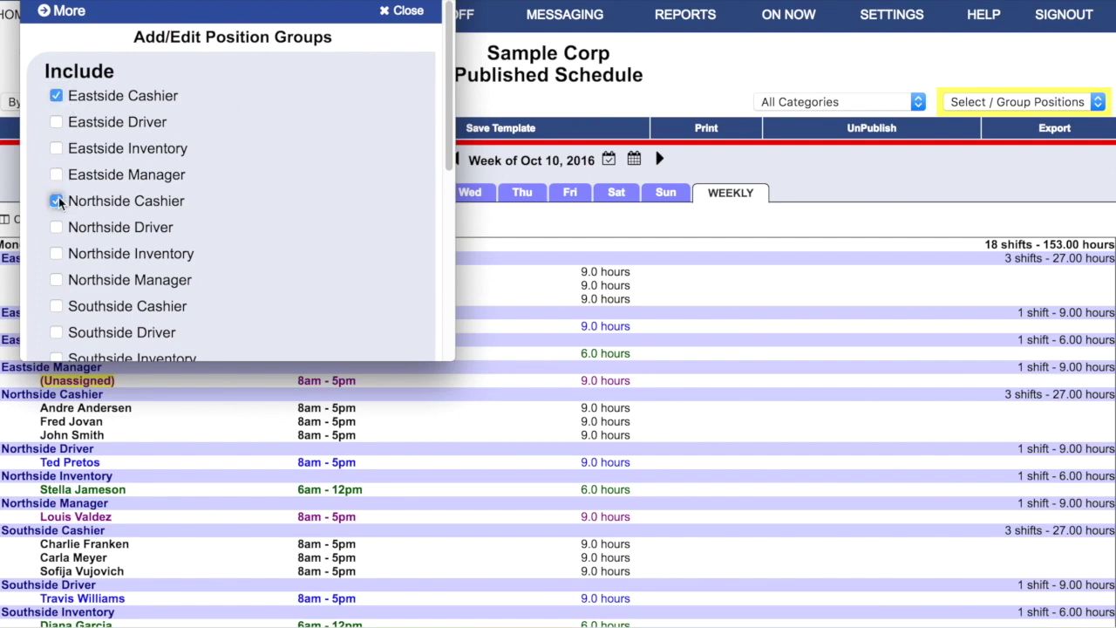
pyautogui.click(56, 306)
pyautogui.moveTo(448, 162); pyautogui.dragTo(448, 229)
pyautogui.click(150, 282)
pyautogui.write('Cashier')
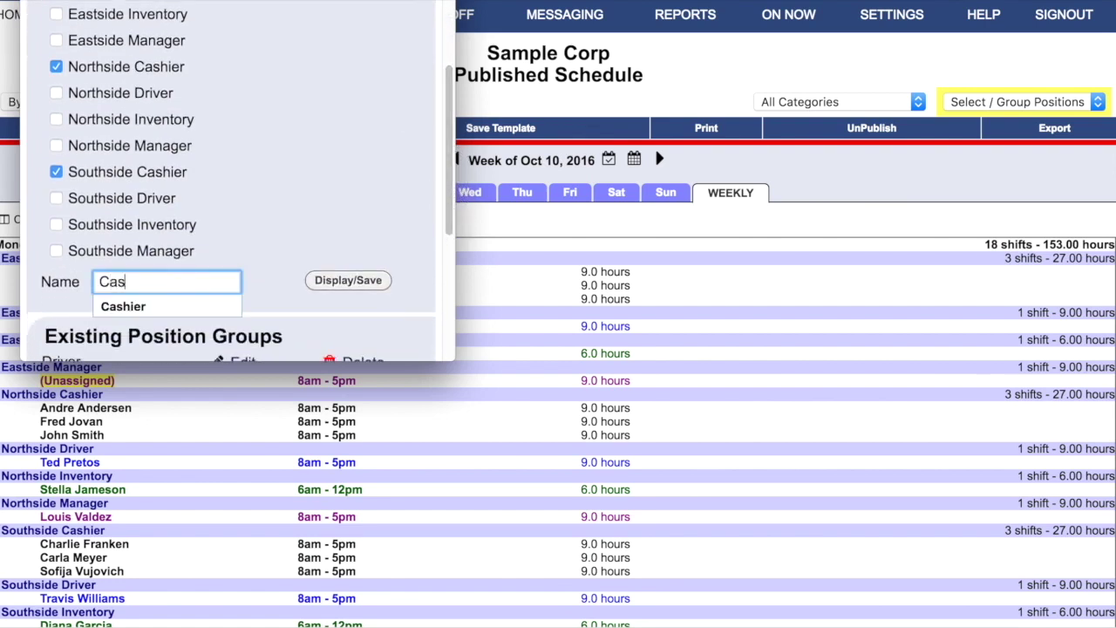
pyautogui.click(150, 307)
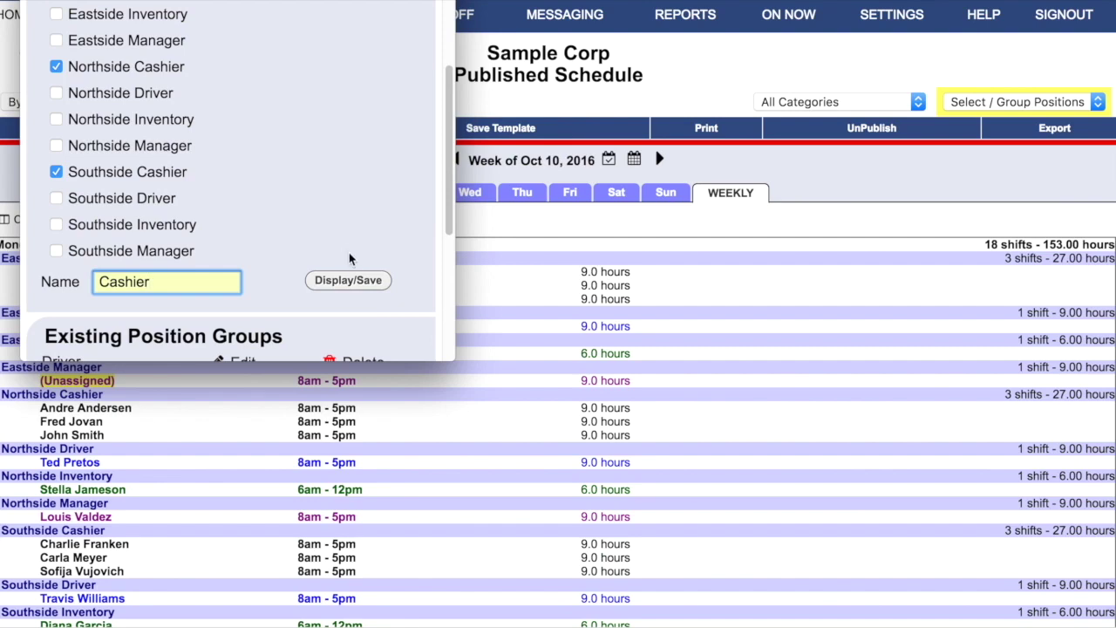
pyautogui.click(348, 280)
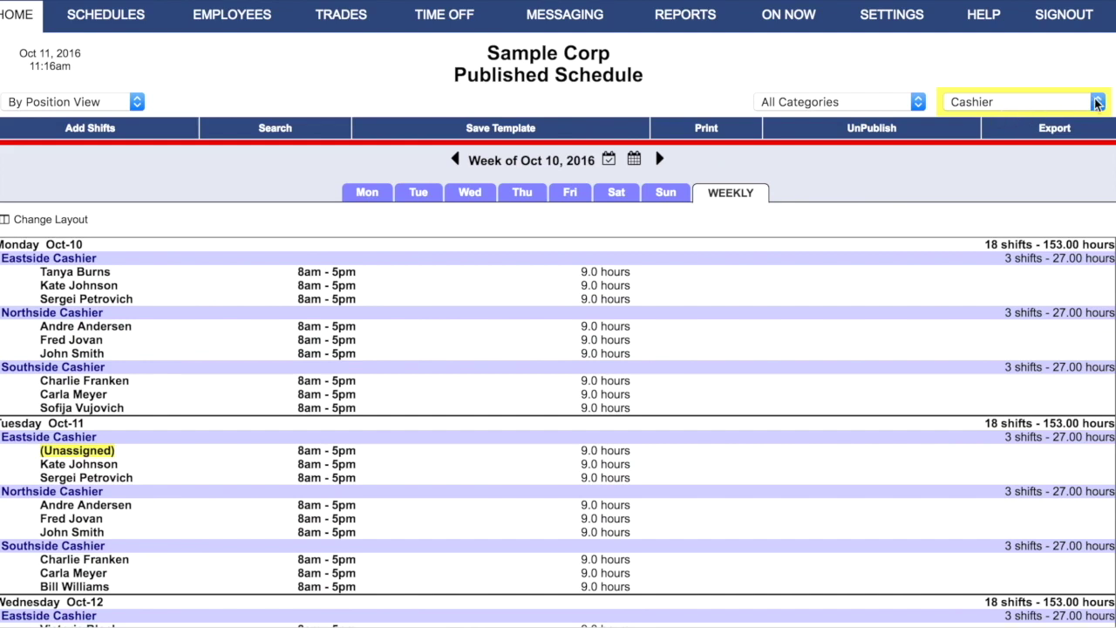
# Filter the weekly schedule by the Eastside Cashier position, the Eastside group and finally the Inventory group
pyautogui.click(1097, 102)
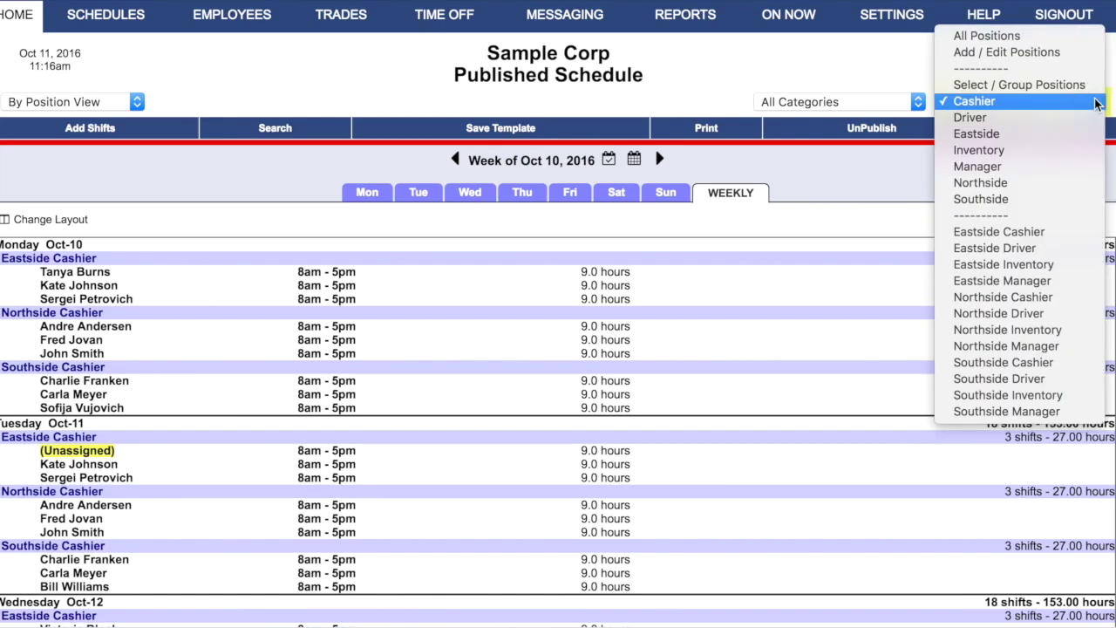
pyautogui.click(1072, 232)
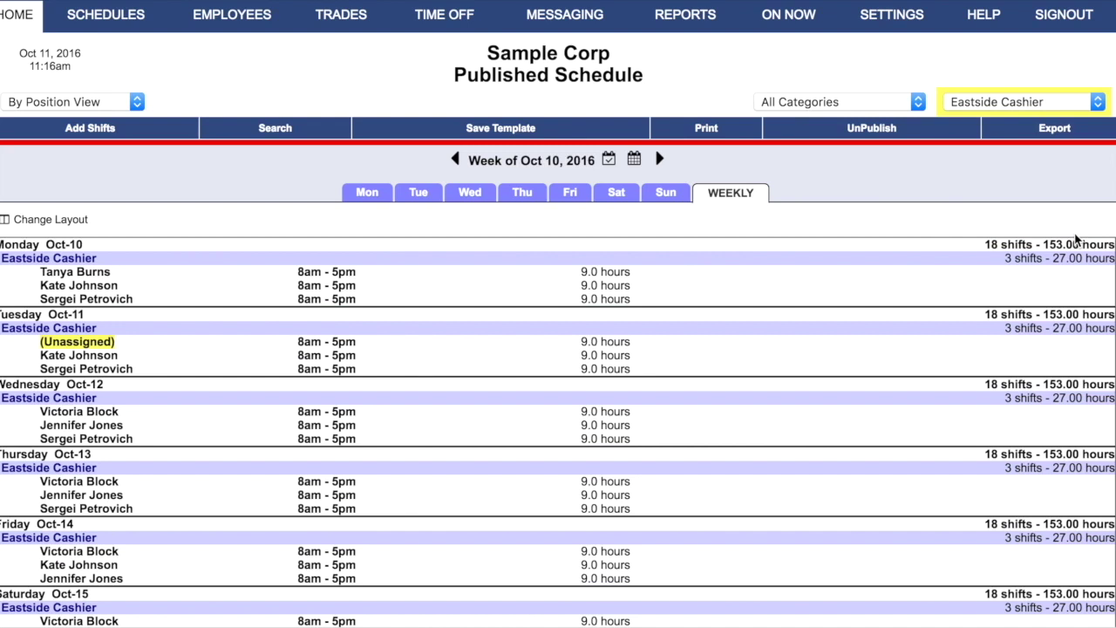
pyautogui.click(1099, 102)
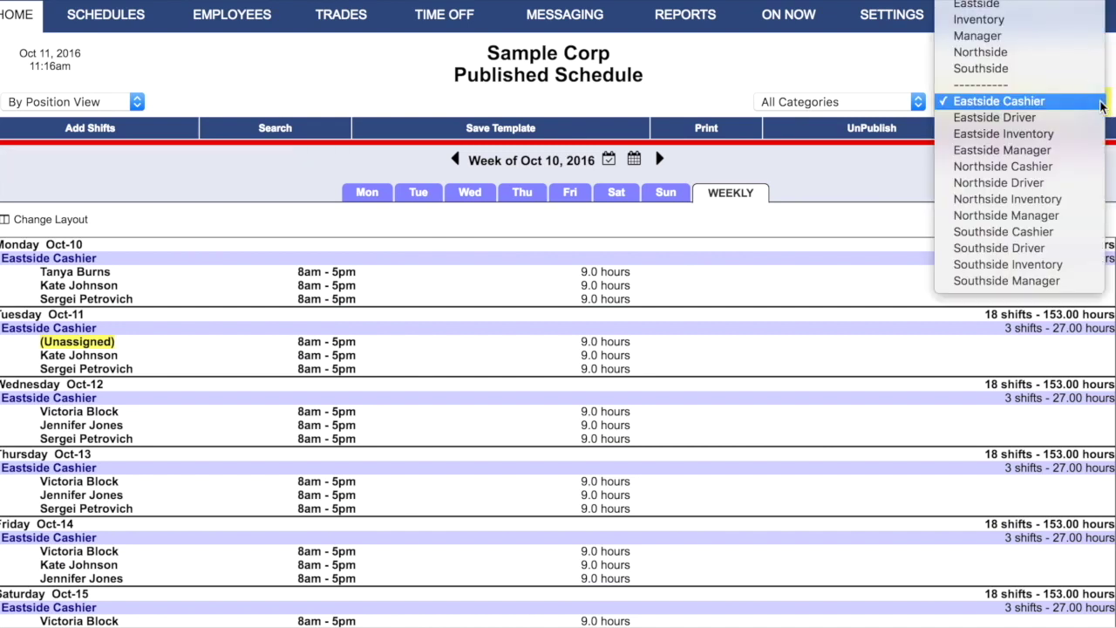
pyautogui.click(1097, 7)
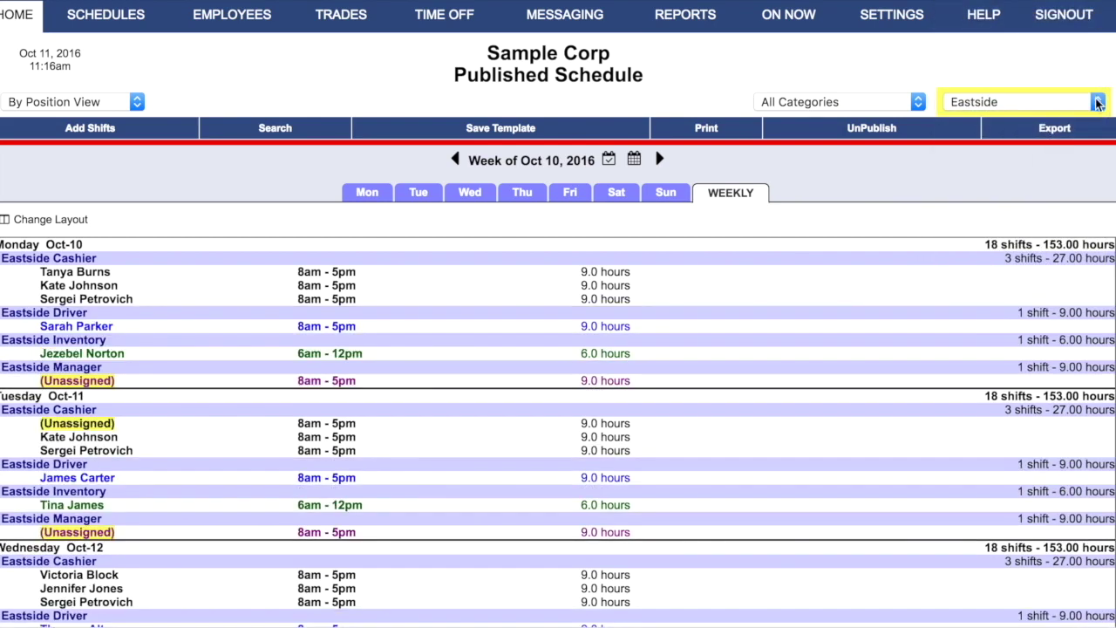
pyautogui.click(1097, 102)
pyautogui.click(1092, 117)
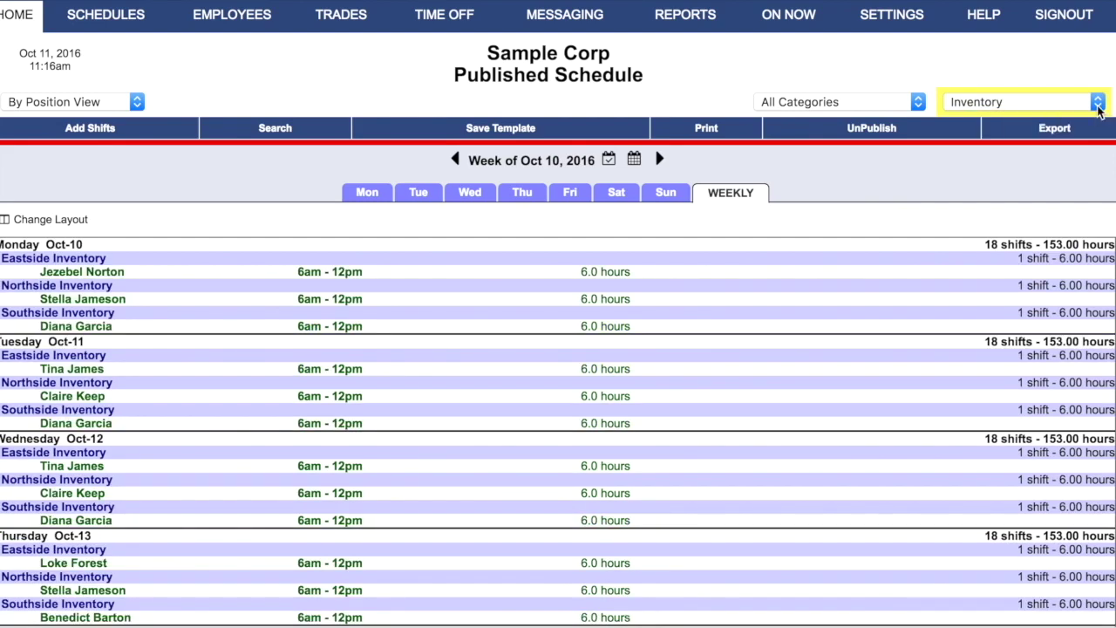
# Open the employee list and filter it by the Southside position group
pyautogui.moveTo(277, 28)
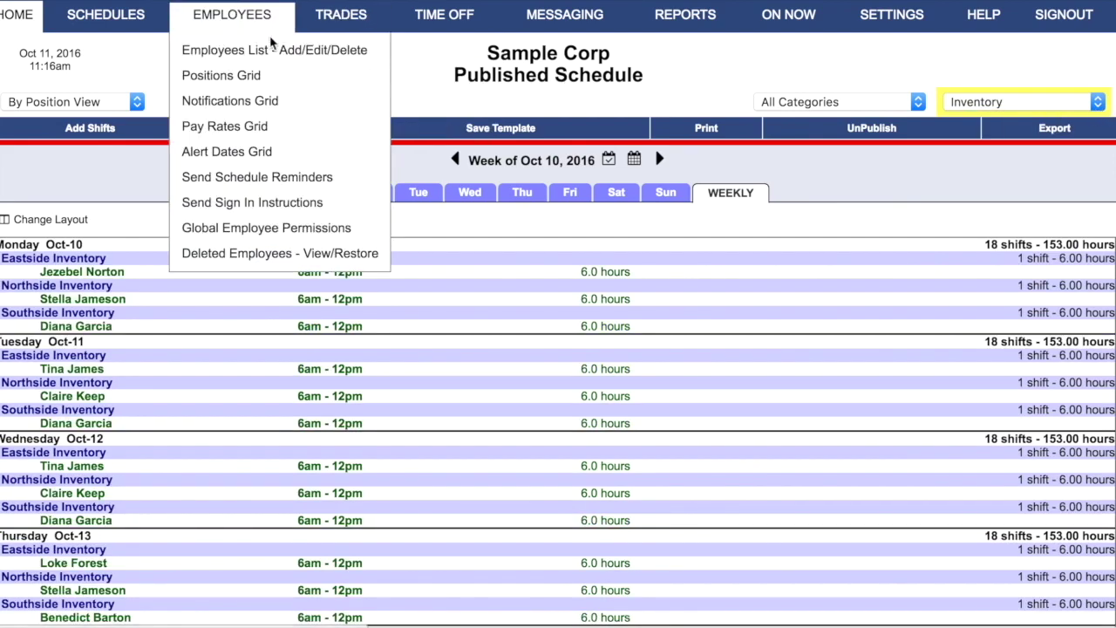
pyautogui.click(272, 52)
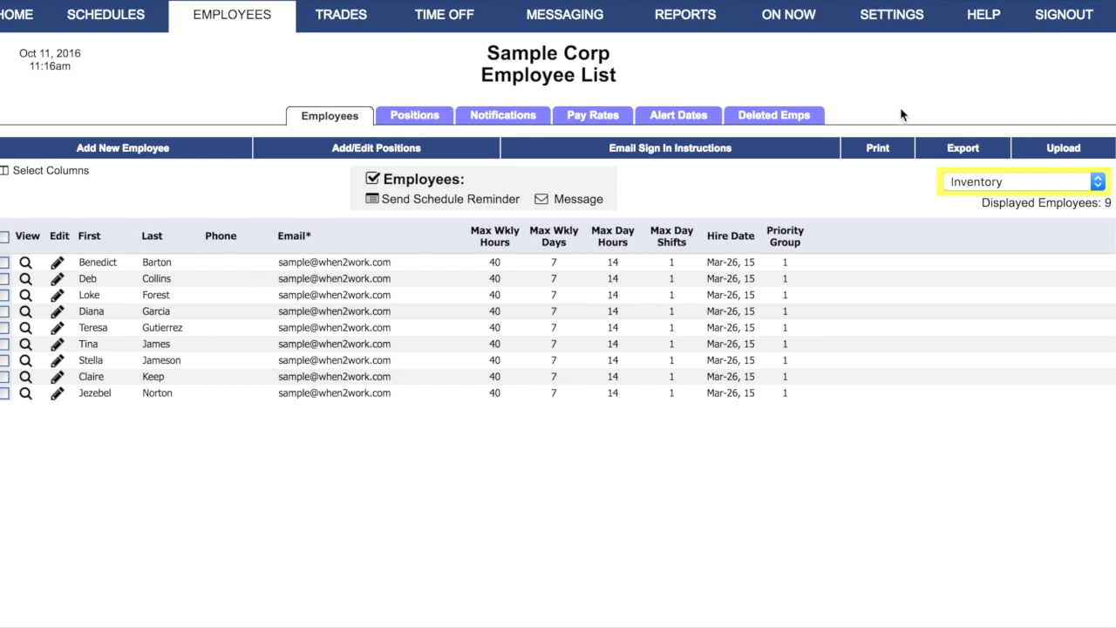
pyautogui.click(1099, 182)
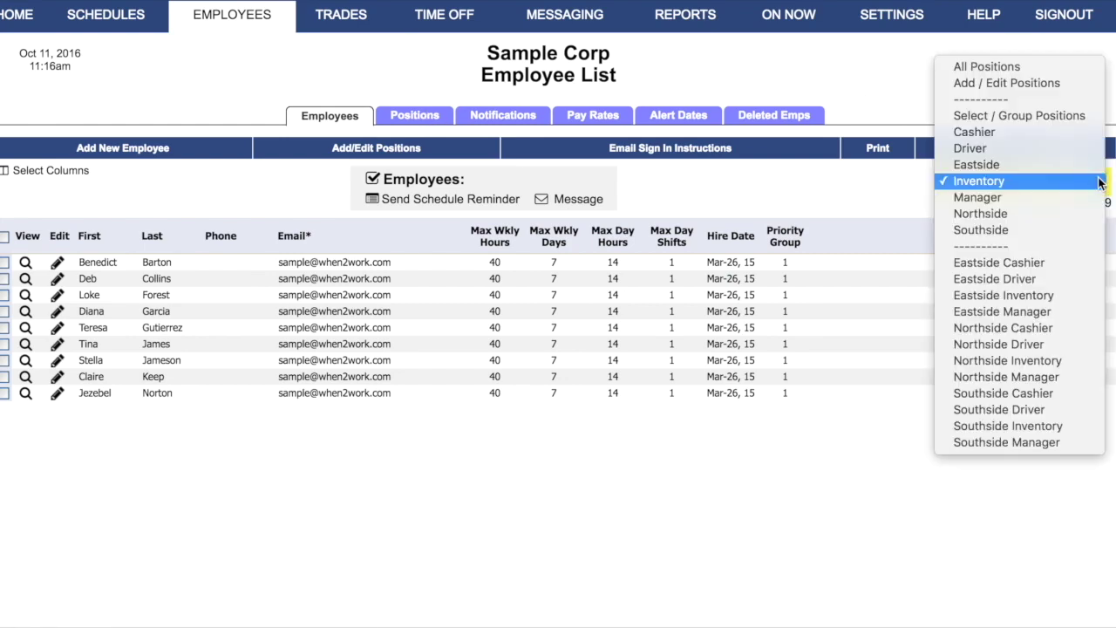
pyautogui.click(1088, 230)
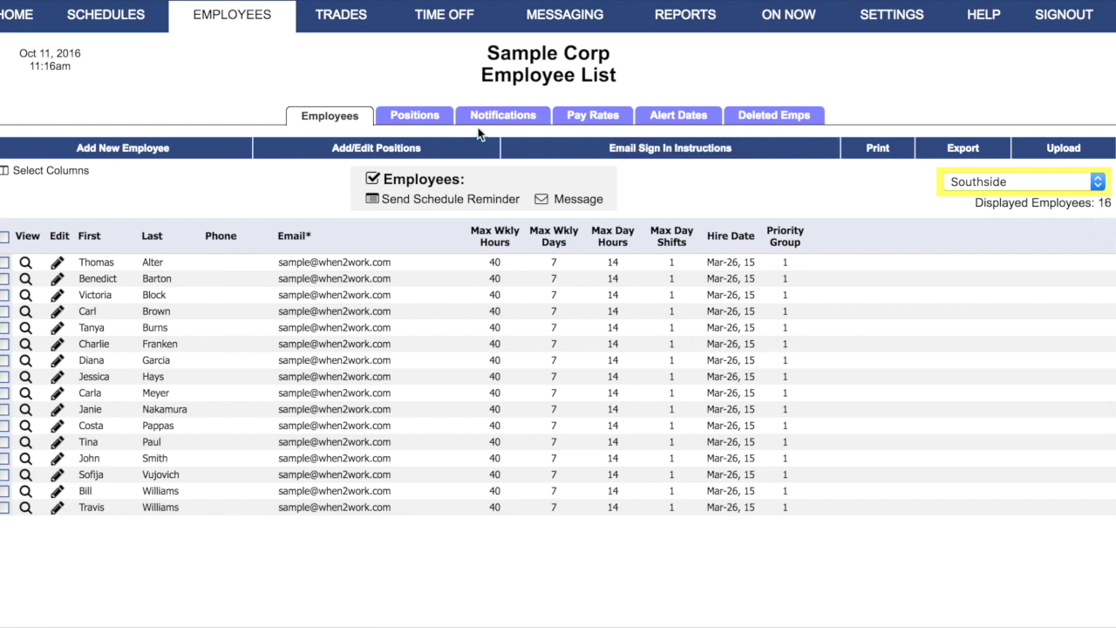
# View the employee positions grid filtered by the Driver group, and end with All Positions displayed
pyautogui.click(434, 120)
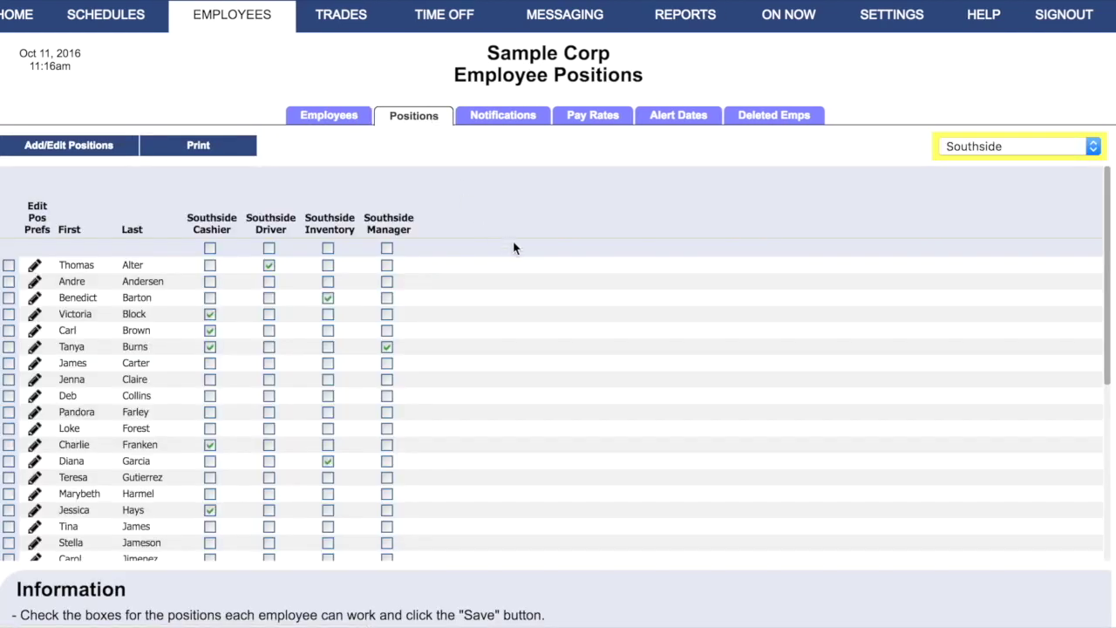
pyautogui.click(1095, 149)
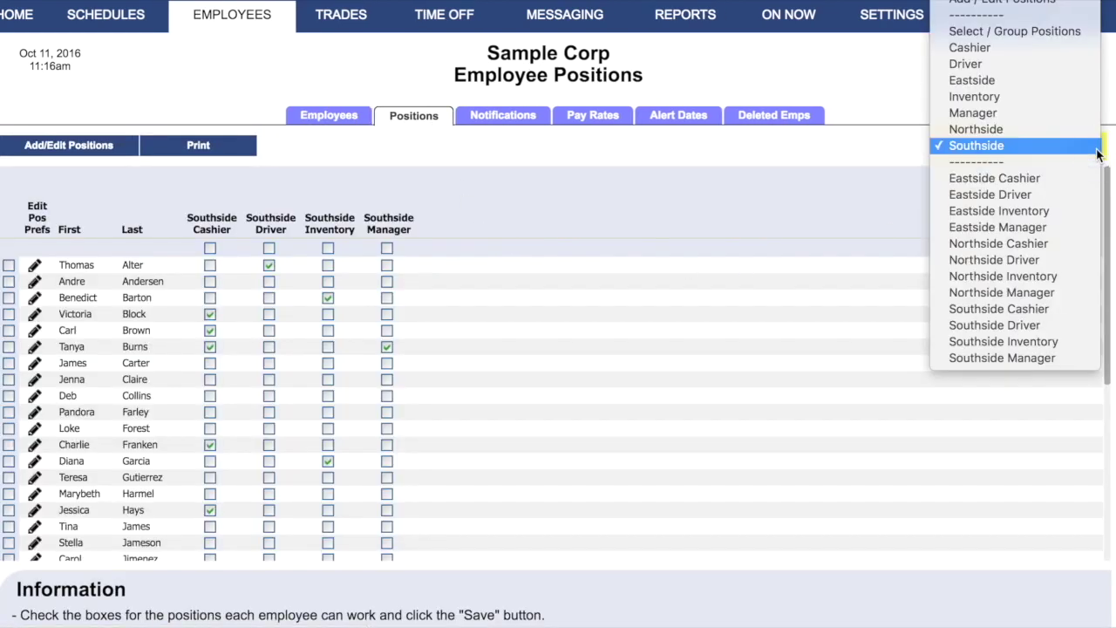
pyautogui.click(1079, 65)
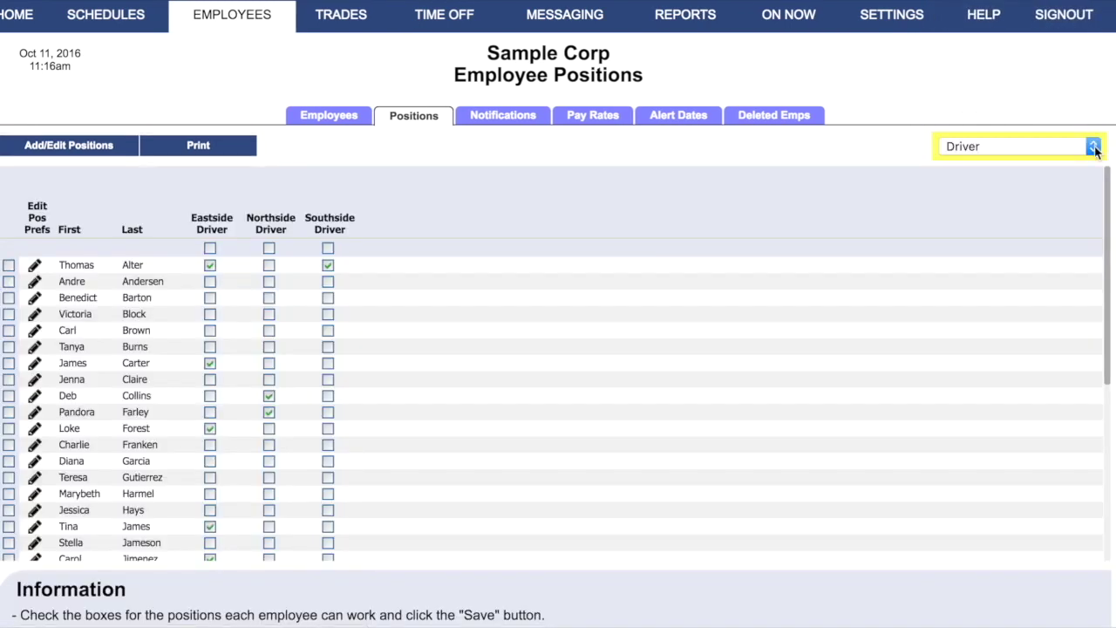
pyautogui.click(1094, 148)
pyautogui.click(1087, 70)
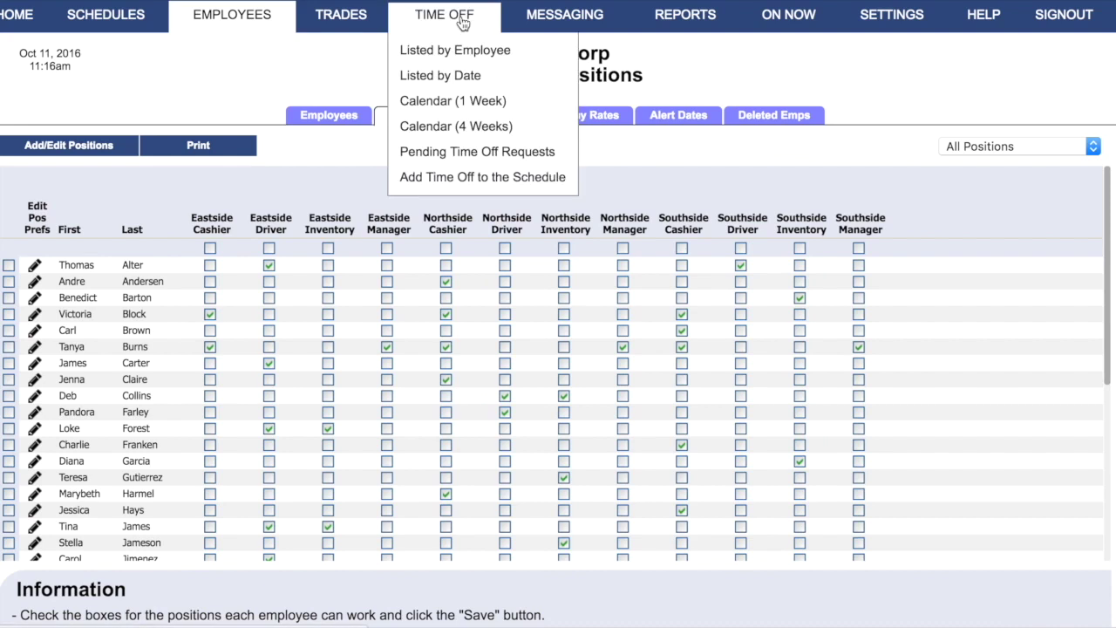
pyautogui.moveTo(376, 31)
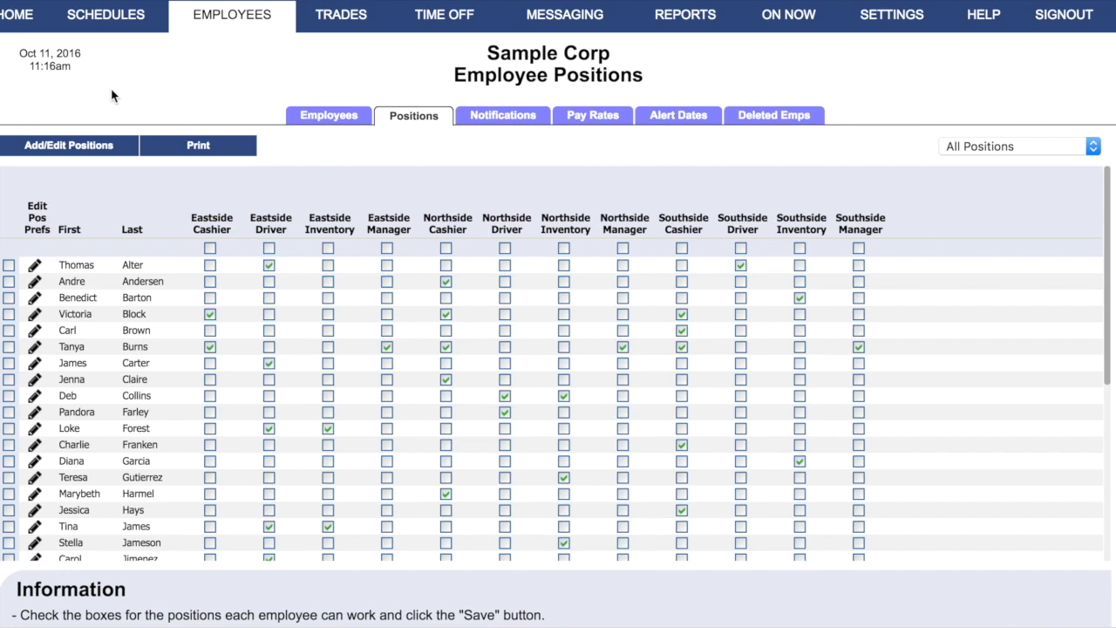
# Filter the employee positions grid by the Eastside group and open the By Position schedule for the week of Oct 17, 2016
pyautogui.click(1088, 150)
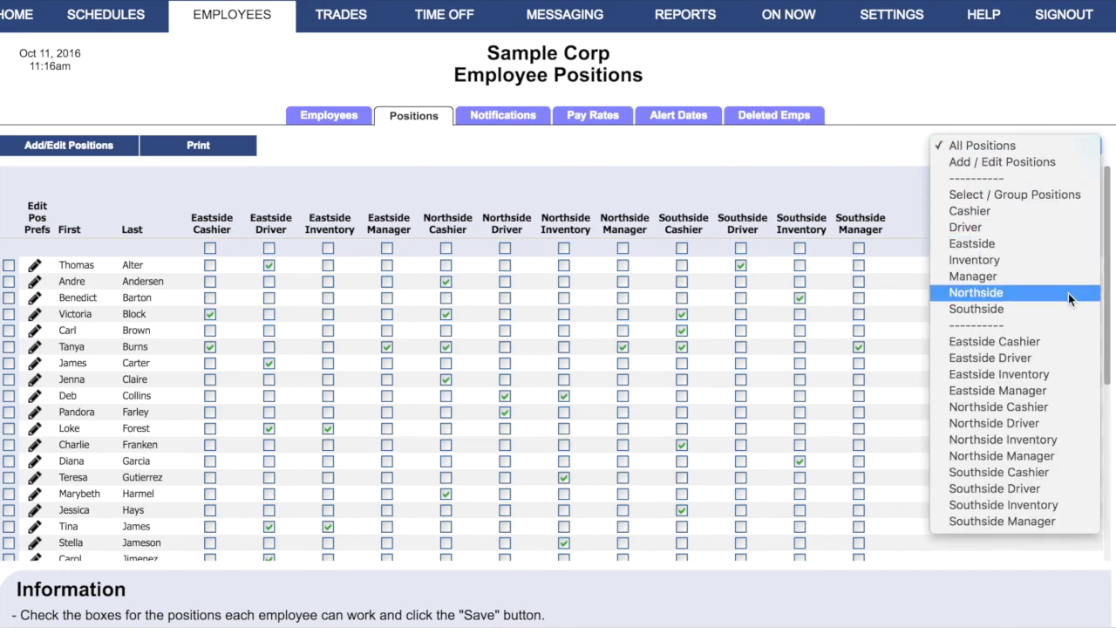
pyautogui.click(1068, 246)
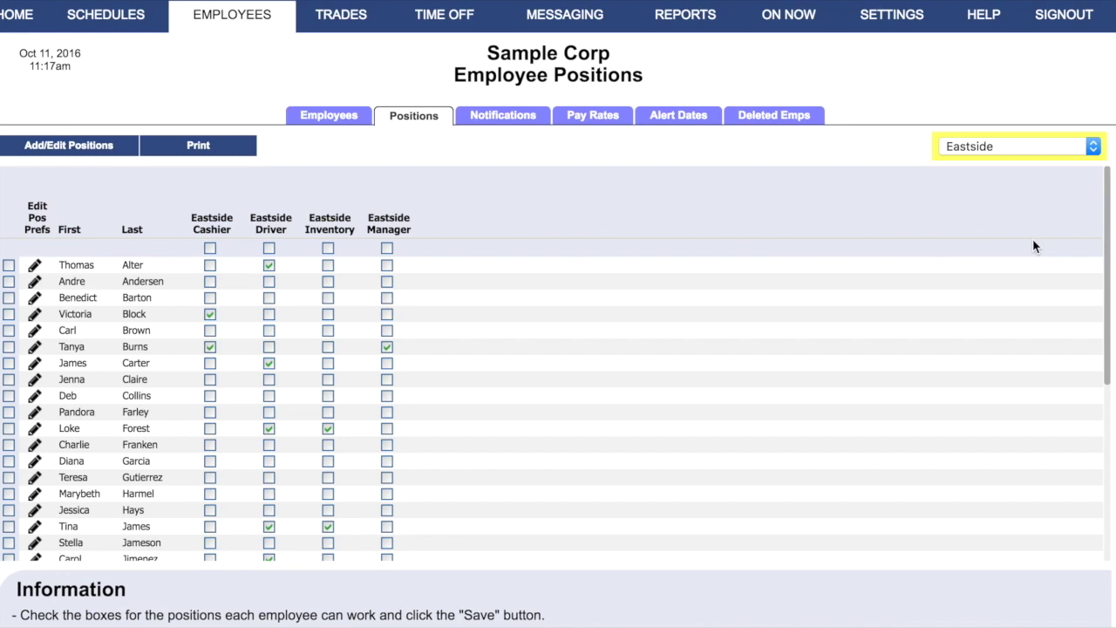
pyautogui.moveTo(105, 15)
pyautogui.moveTo(114, 48)
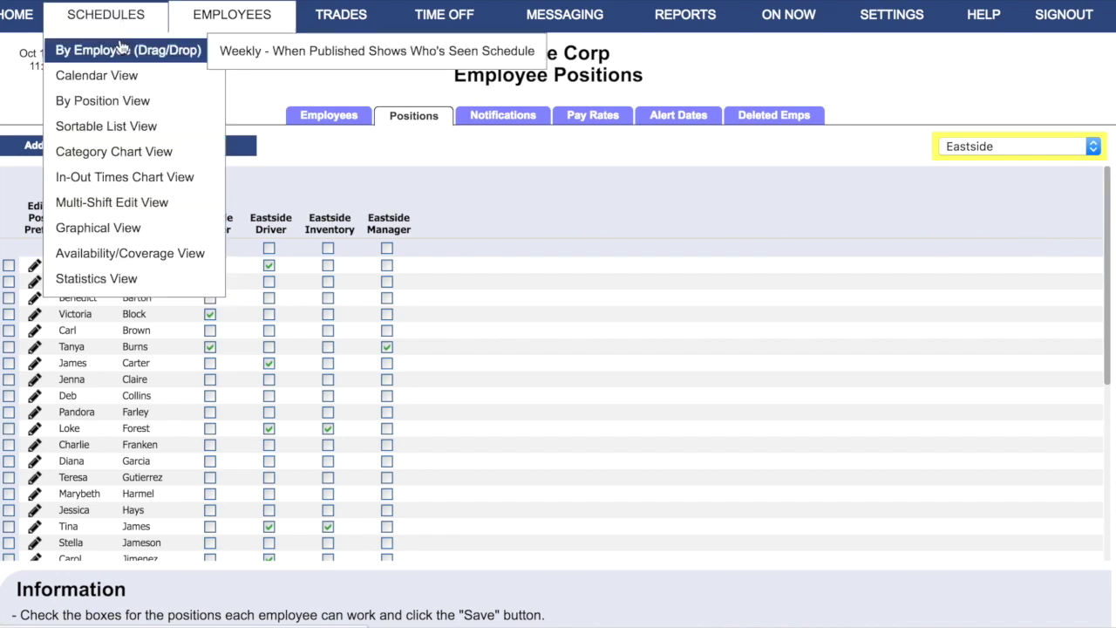
pyautogui.click(116, 103)
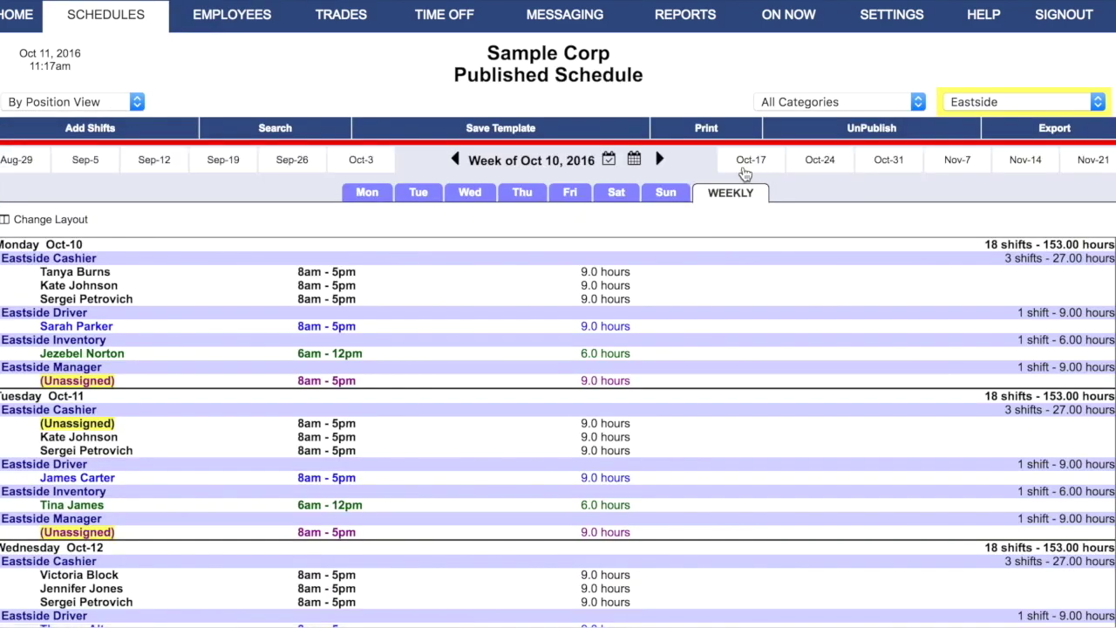
pyautogui.click(750, 157)
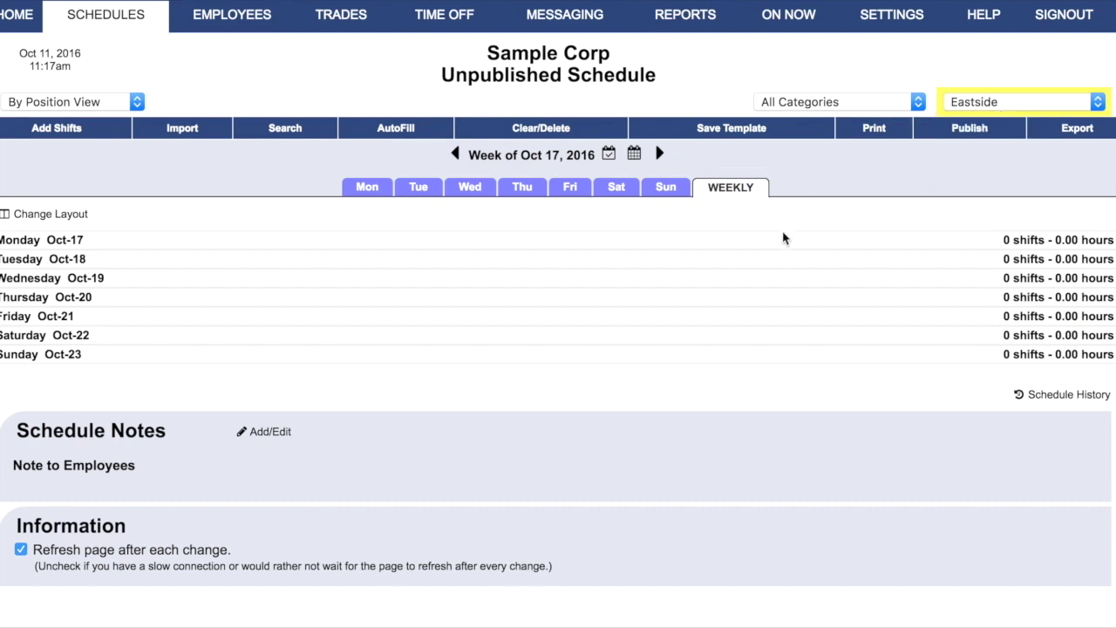
# Import the saved week template main into the week of Oct 17, 2016 for the Eastside positions only
pyautogui.click(184, 129)
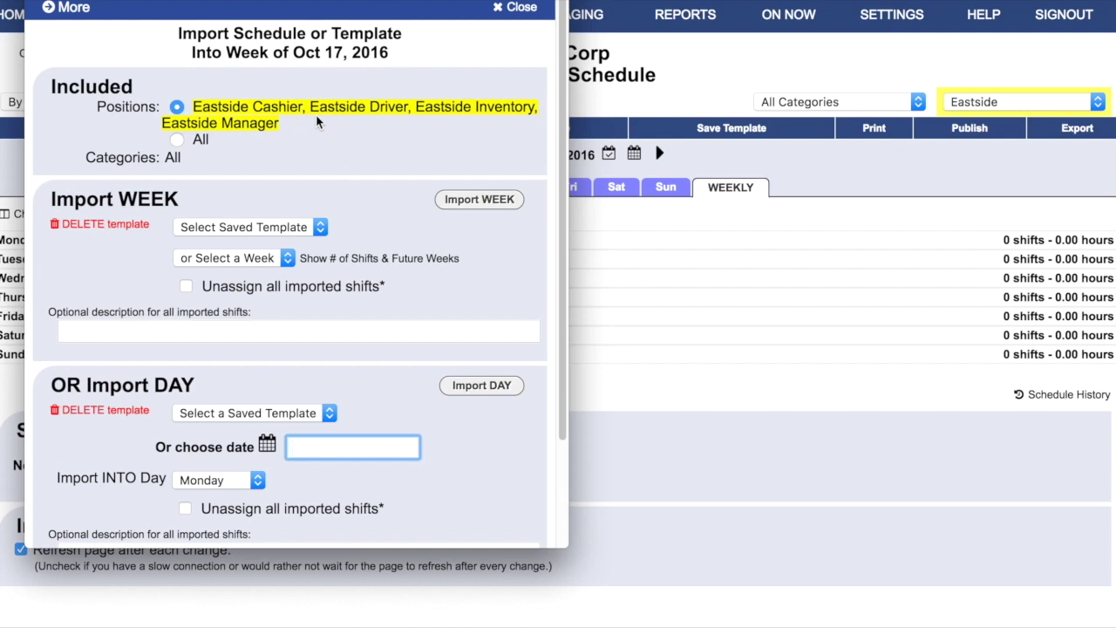
pyautogui.click(177, 139)
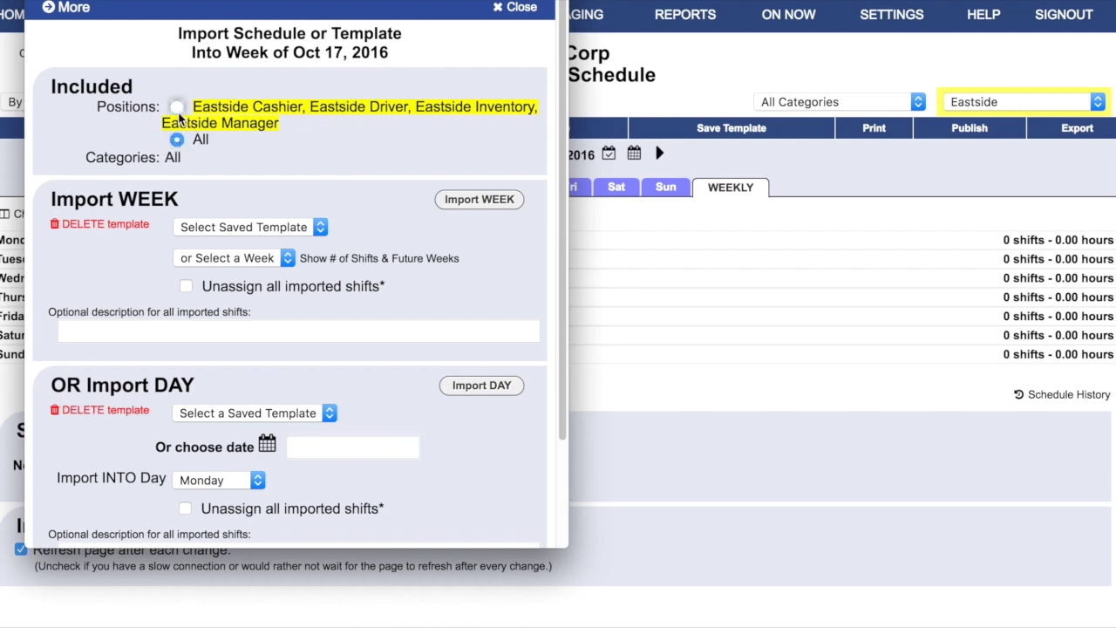
pyautogui.click(177, 107)
pyautogui.click(320, 227)
pyautogui.click(323, 241)
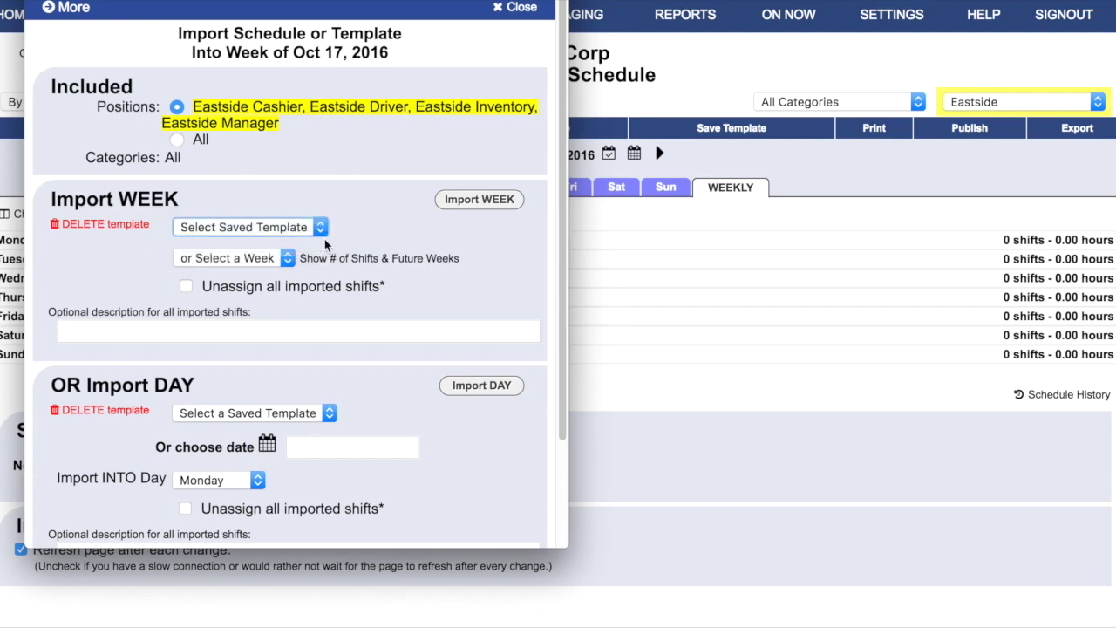
pyautogui.click(473, 201)
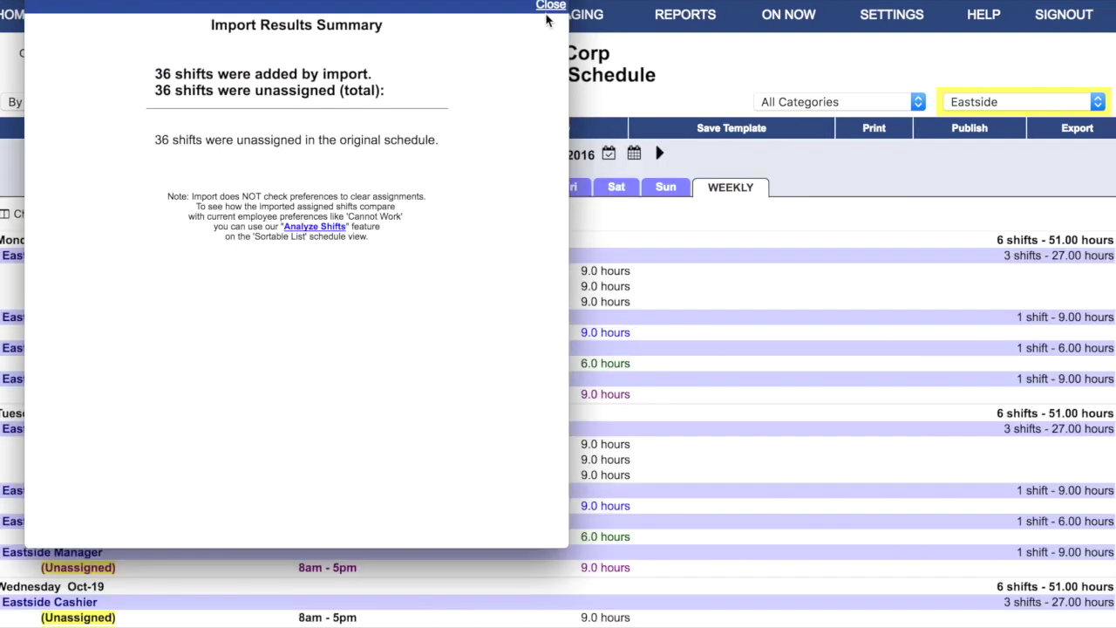
pyautogui.click(550, 6)
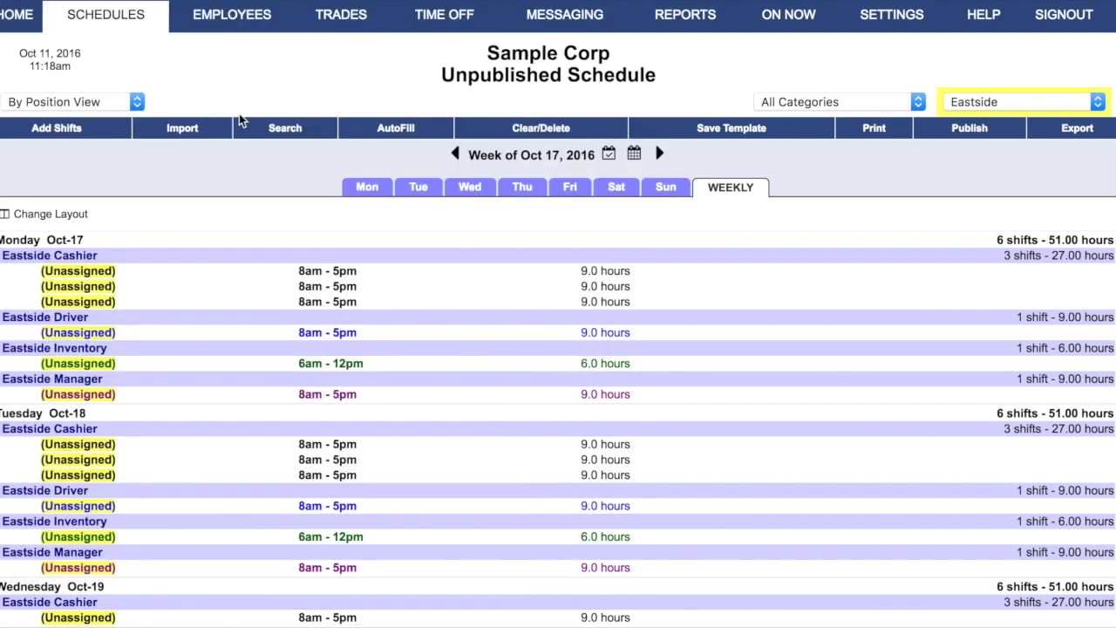
# AutoFill the Eastside shifts for the week of Oct 17, 2016 using Equal Priorities, and view the Clear/Delete options without applying them
pyautogui.click(397, 129)
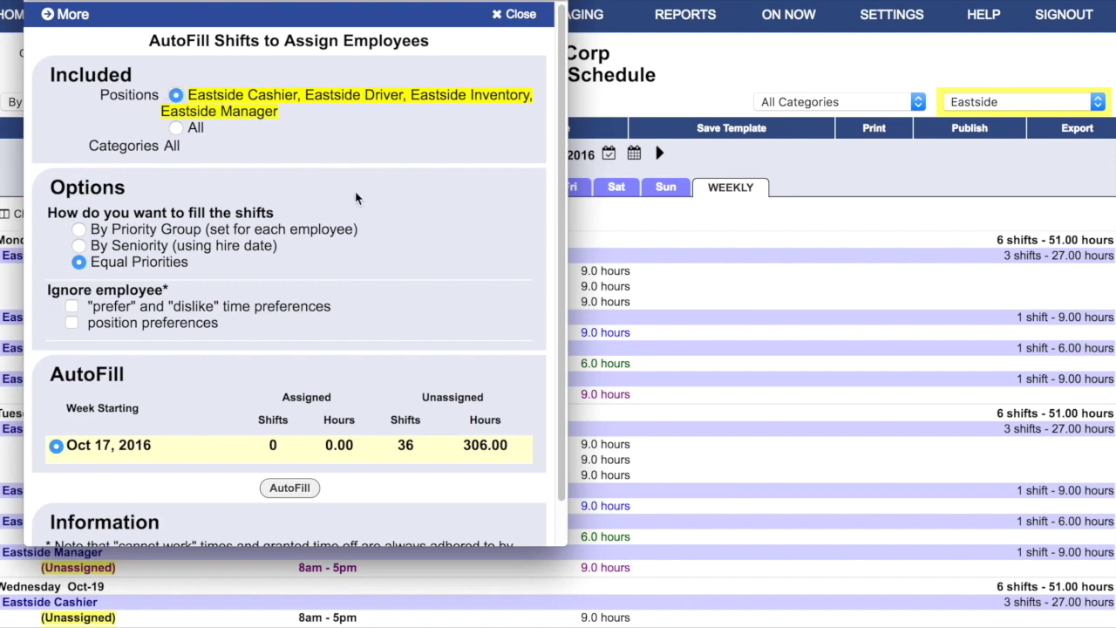
pyautogui.click(285, 487)
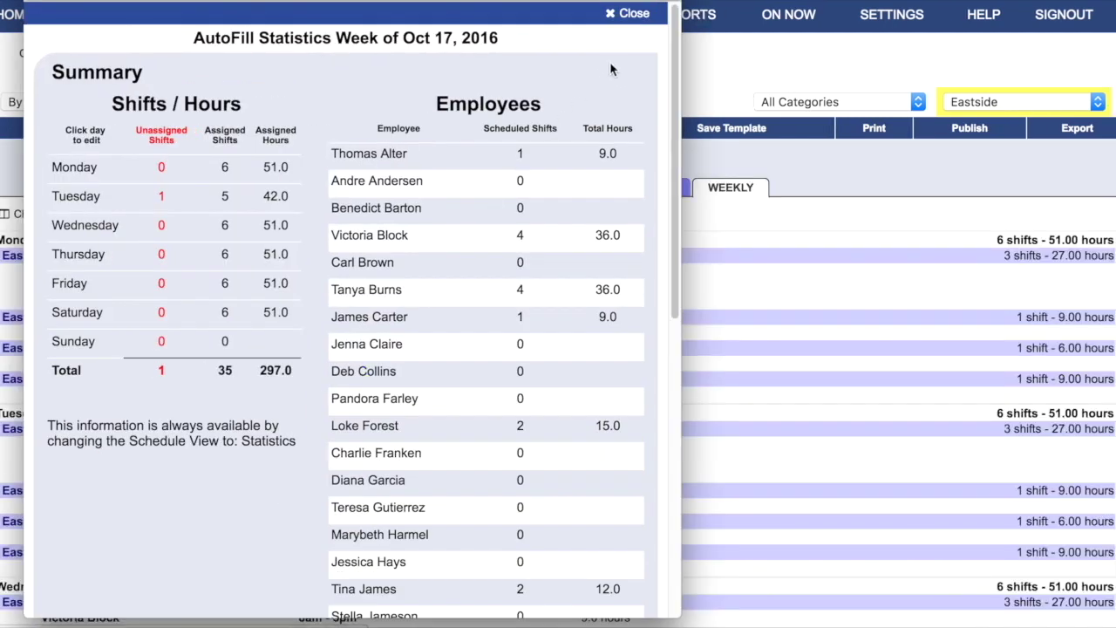
pyautogui.click(632, 14)
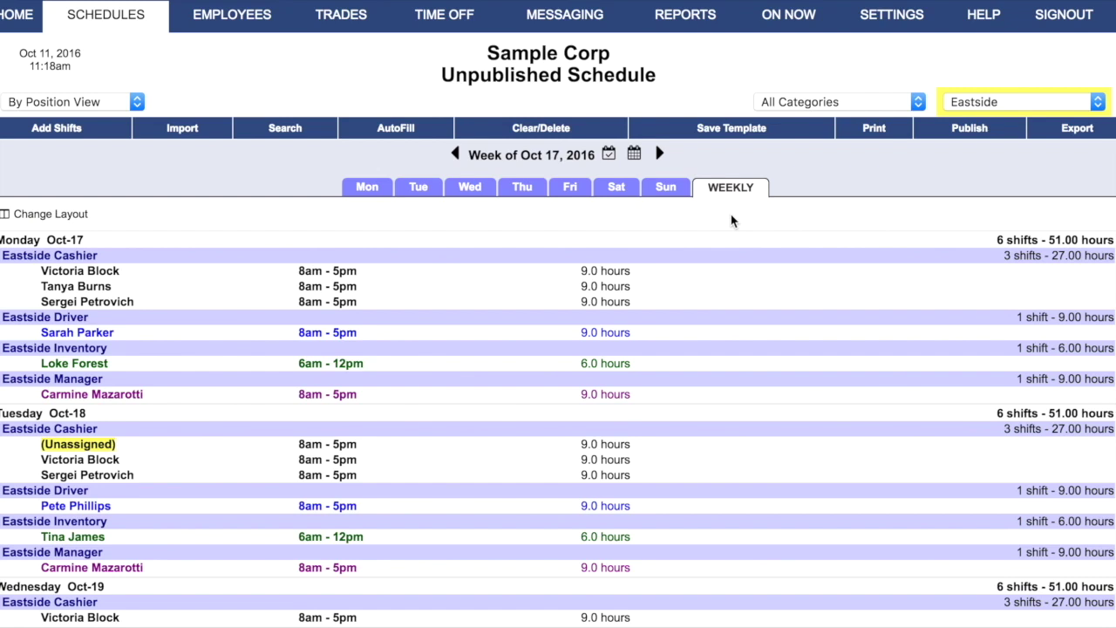
pyautogui.click(506, 128)
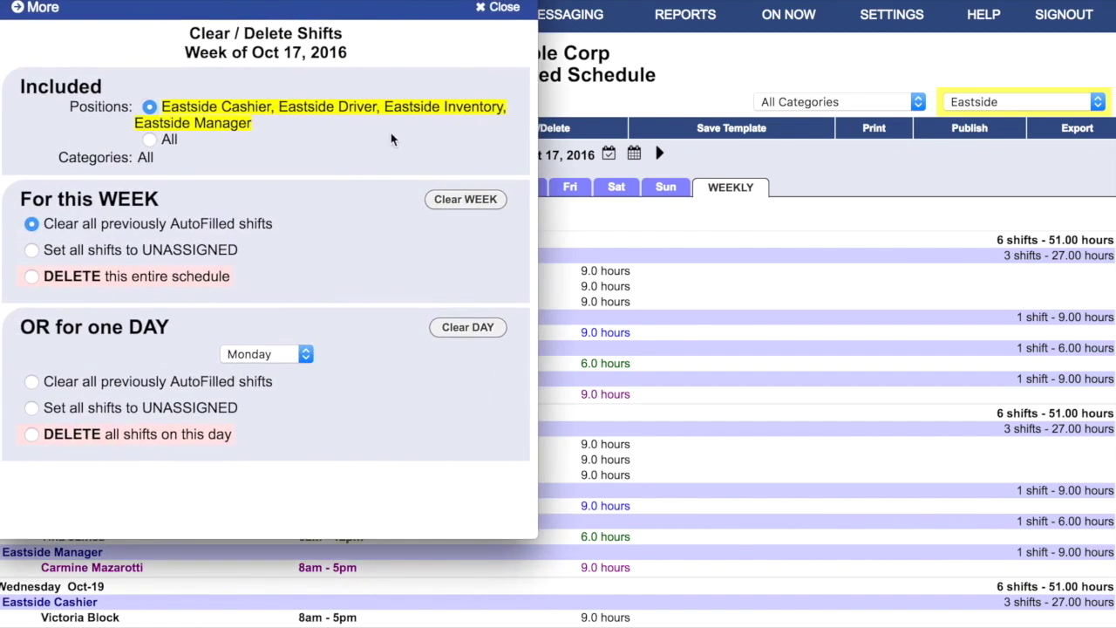
pyautogui.click(499, 10)
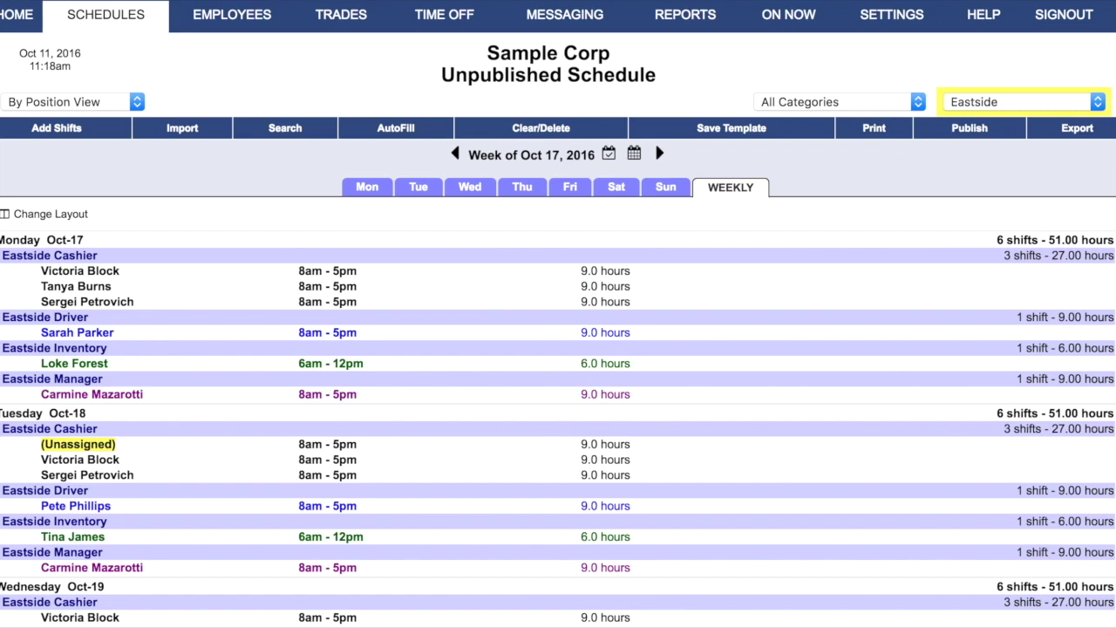
# Publish the schedule for the week of Oct 17, 2016
pyautogui.click(977, 130)
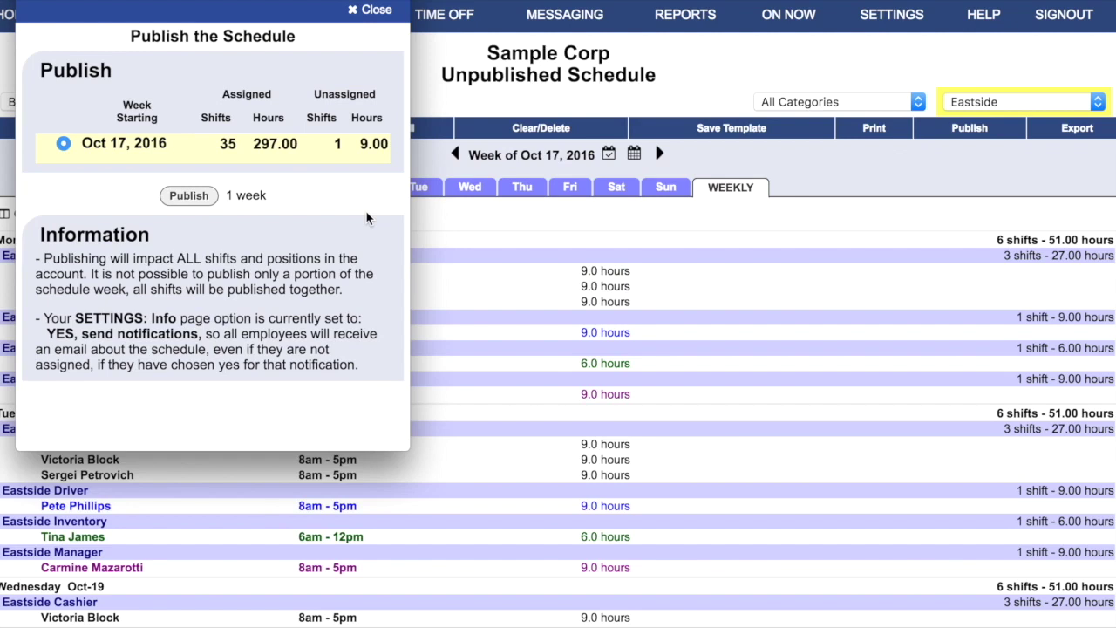
pyautogui.click(203, 199)
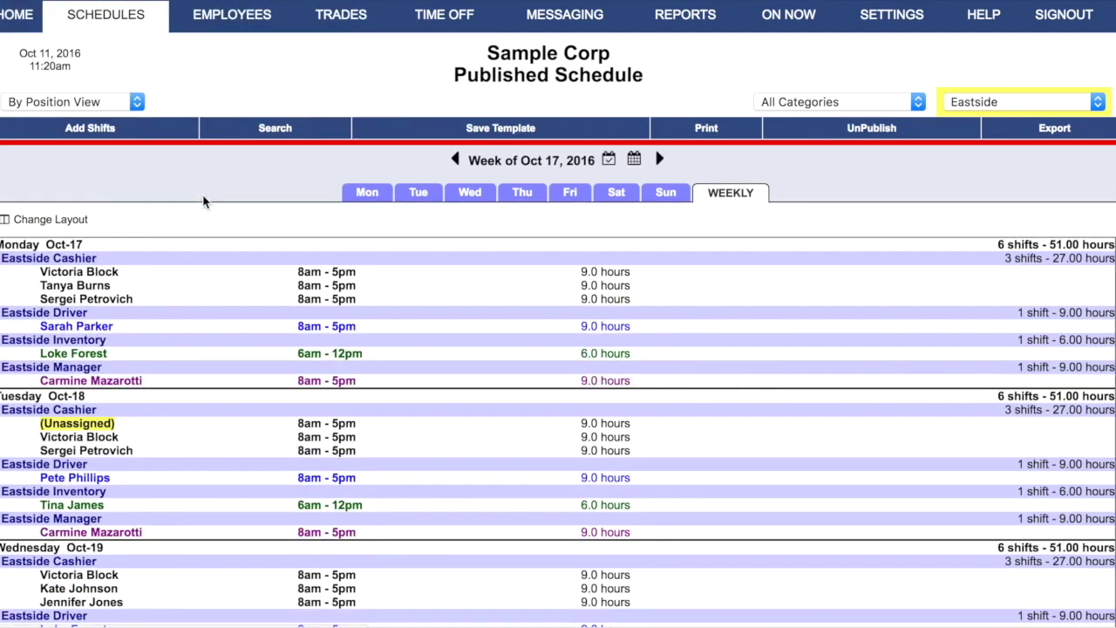
# Filter the schedule by the Northside group and unpublish the week of Oct 17, 2016
pyautogui.click(1090, 103)
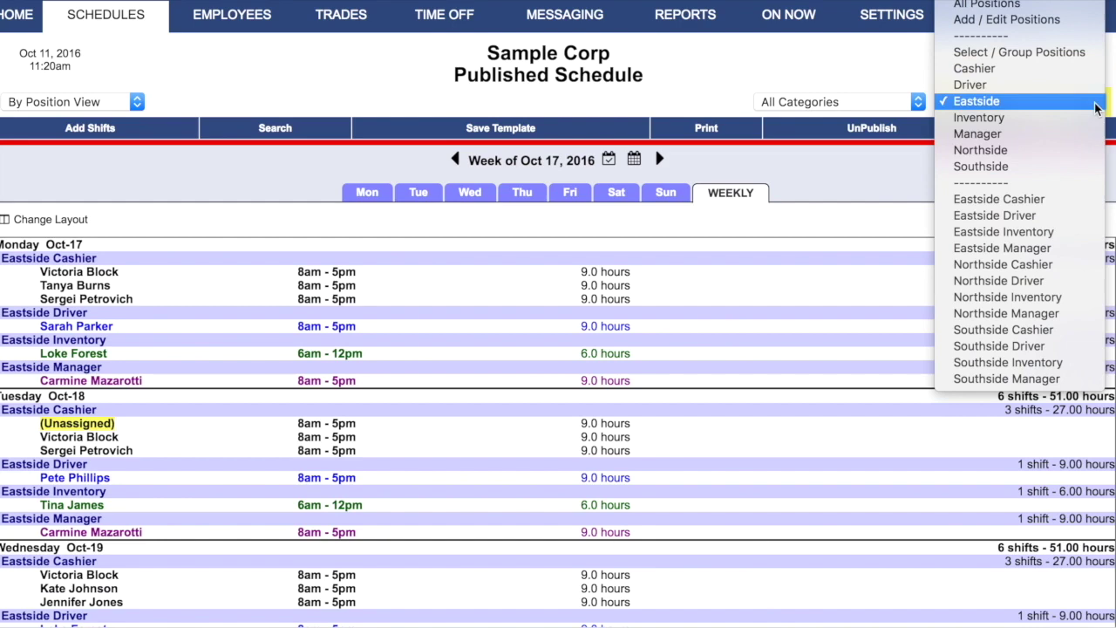
pyautogui.click(1082, 150)
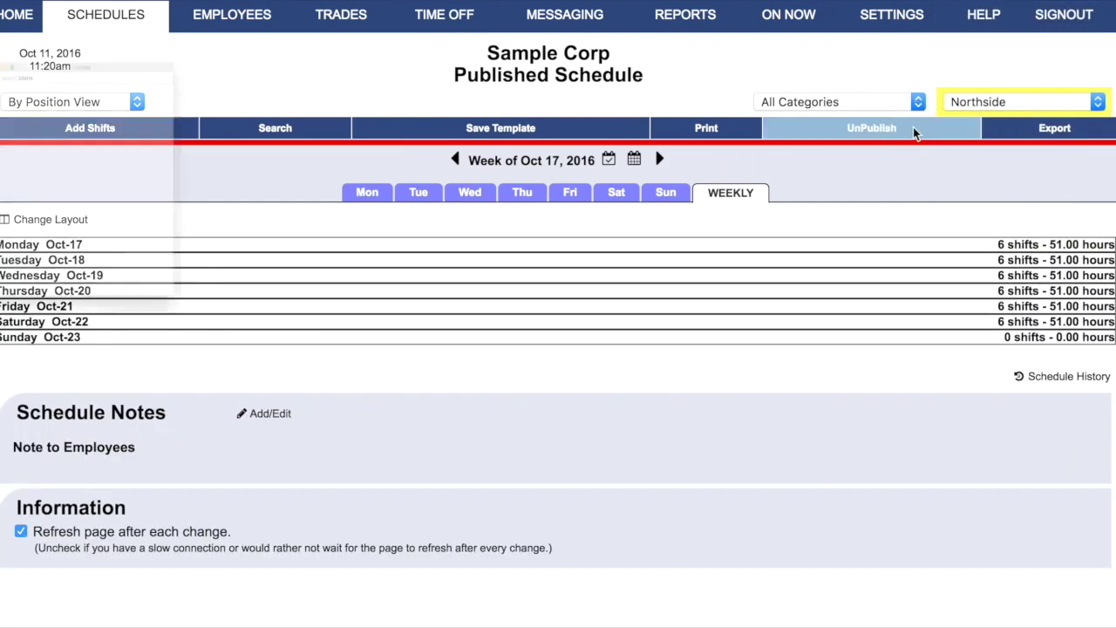
pyautogui.click(913, 128)
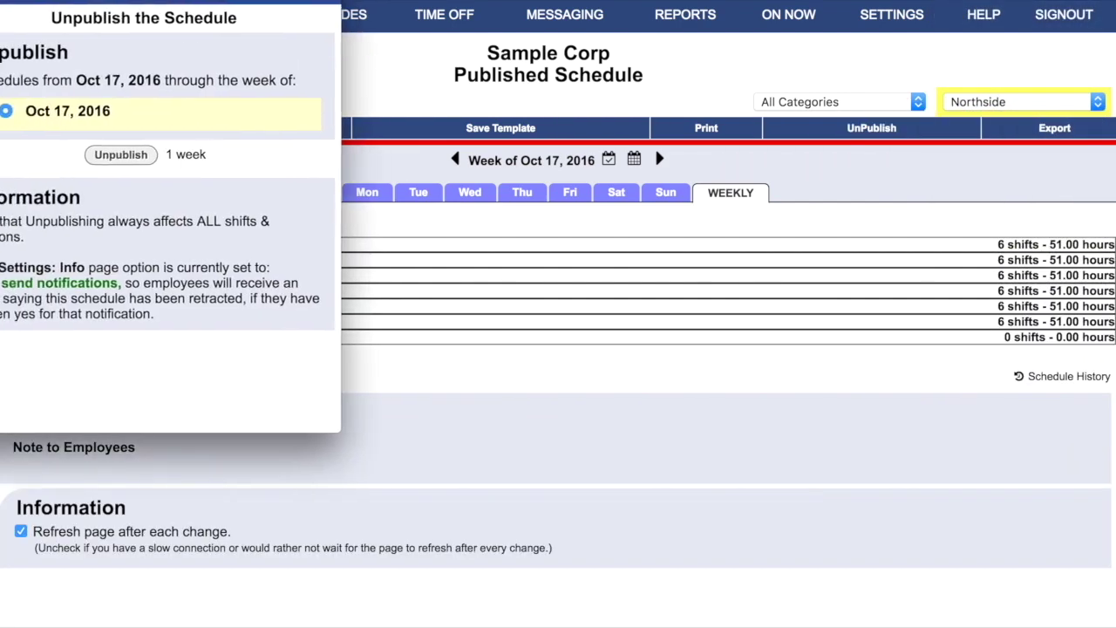
pyautogui.click(159, 168)
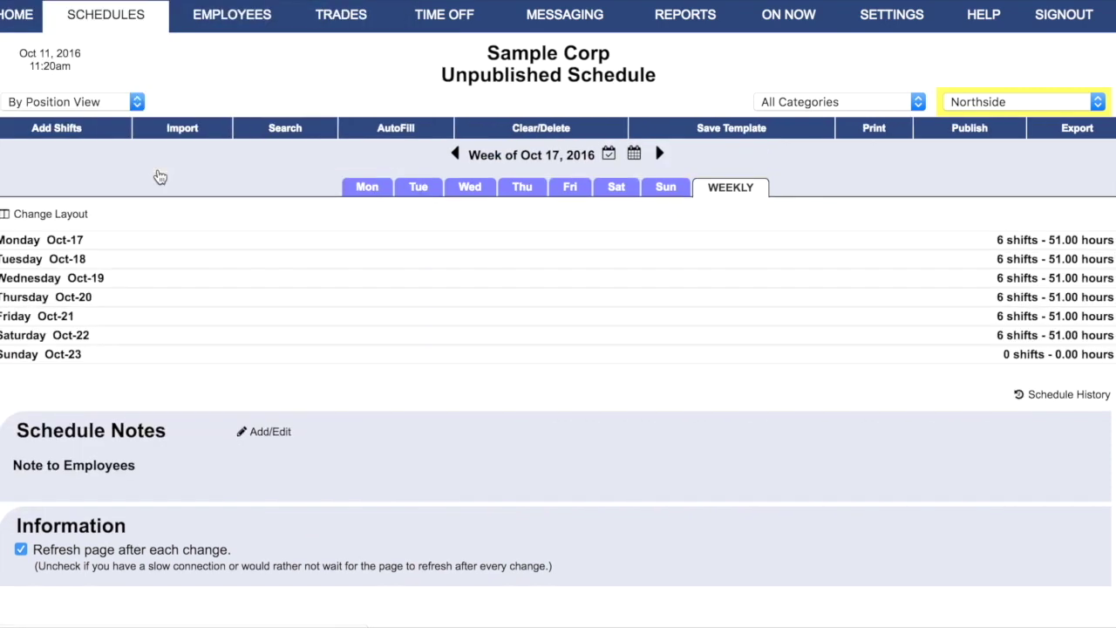
# Import the saved week template main into the week of Oct 17, 2016 for the Northside positions only
pyautogui.click(194, 130)
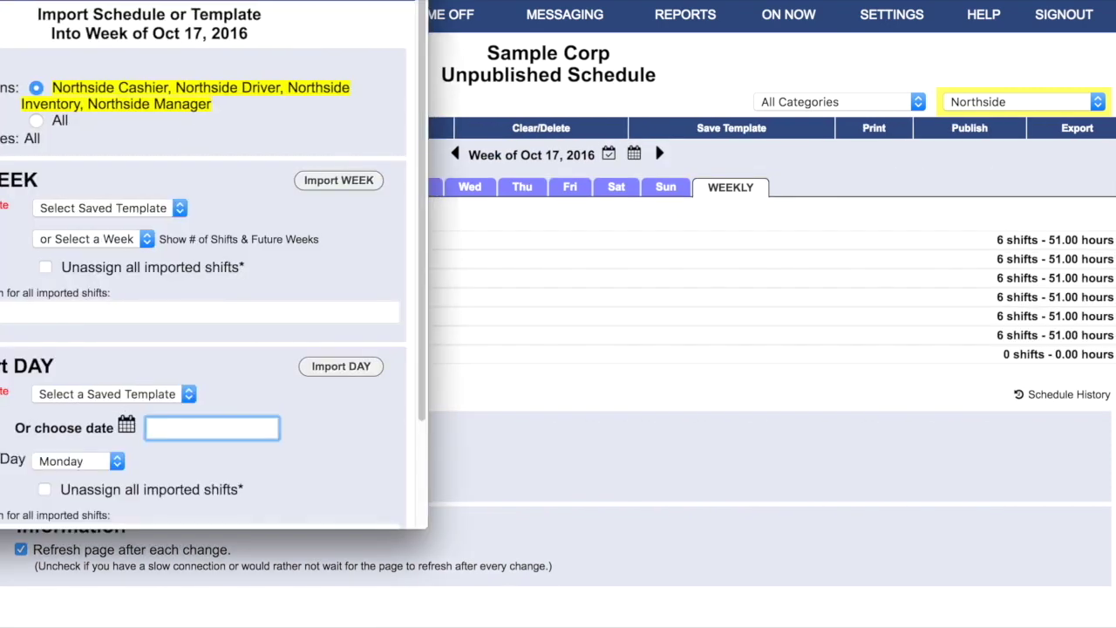
pyautogui.click(277, 223)
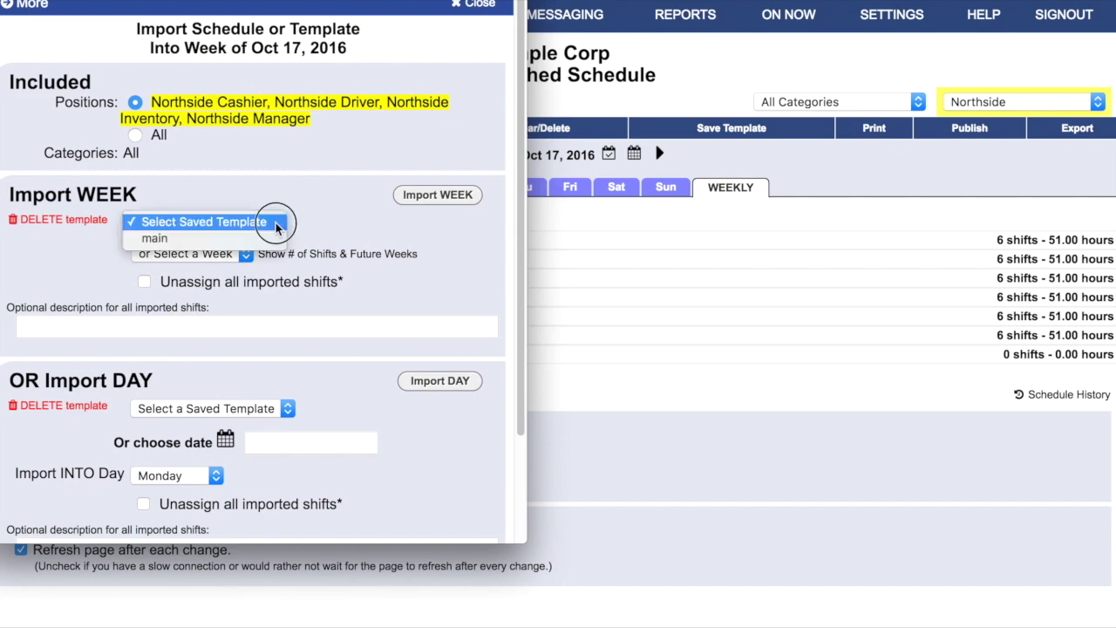
pyautogui.click(275, 238)
pyautogui.click(419, 199)
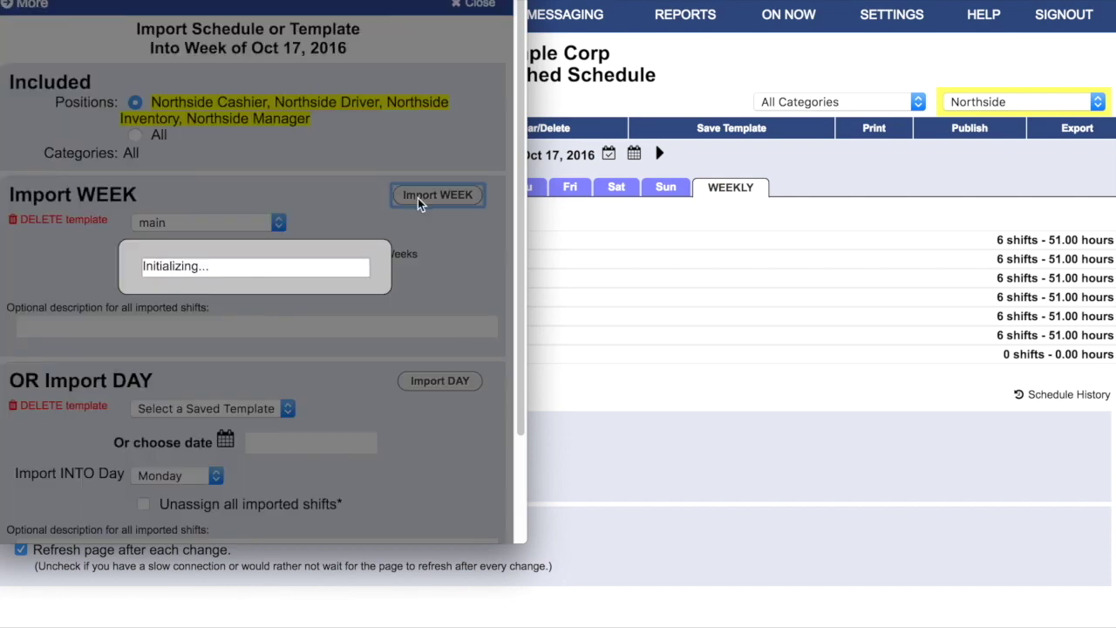
pyautogui.click(510, 5)
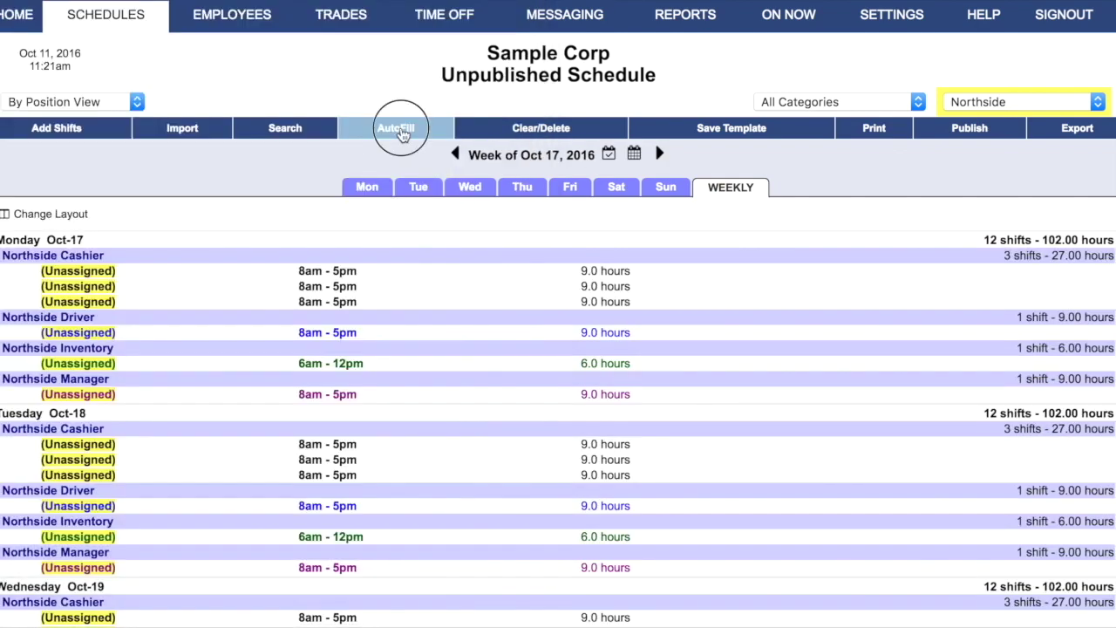
# AutoFill the empty Northside shifts for the week of Oct 17, 2016 with Equal Priorities, leaving already AutoFilled shifts alone
pyautogui.click(393, 127)
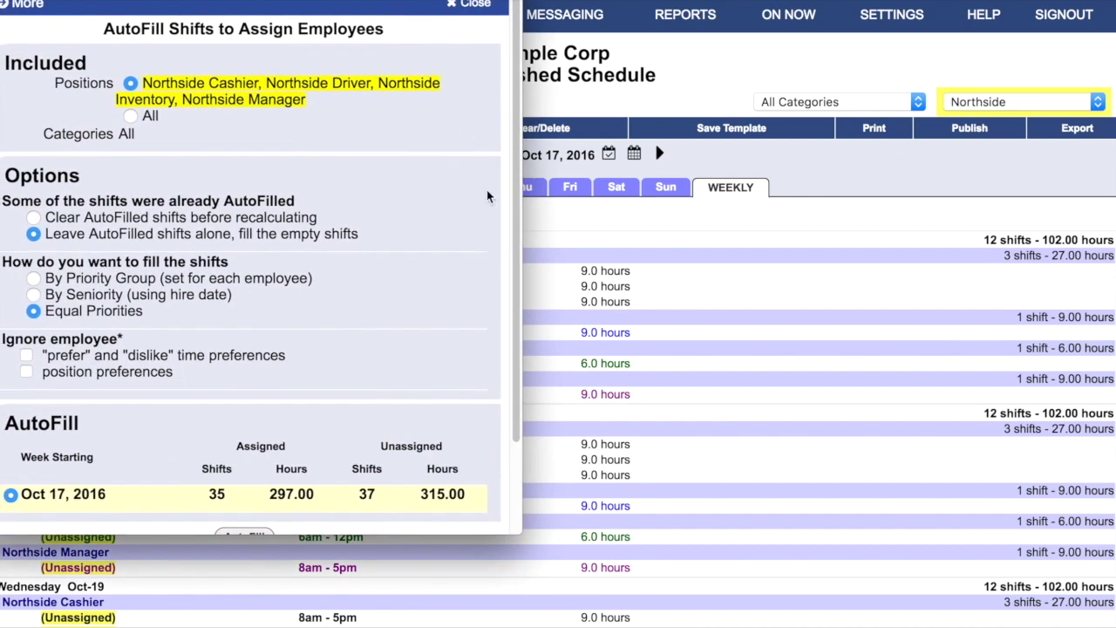
pyautogui.moveTo(513, 248); pyautogui.dragTo(511, 374)
pyautogui.click(245, 430)
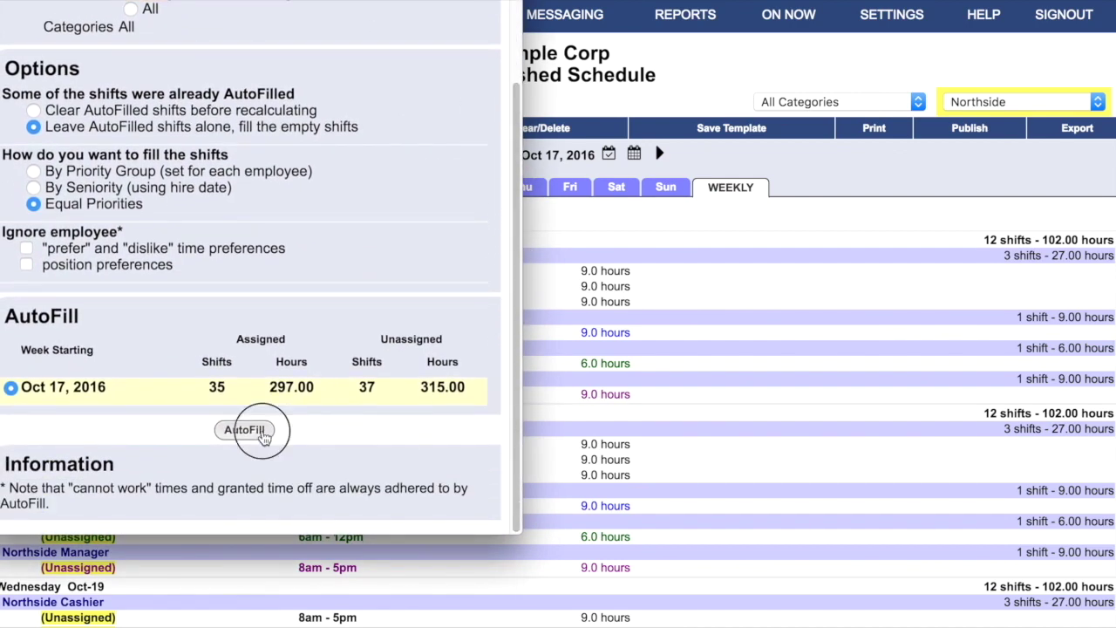